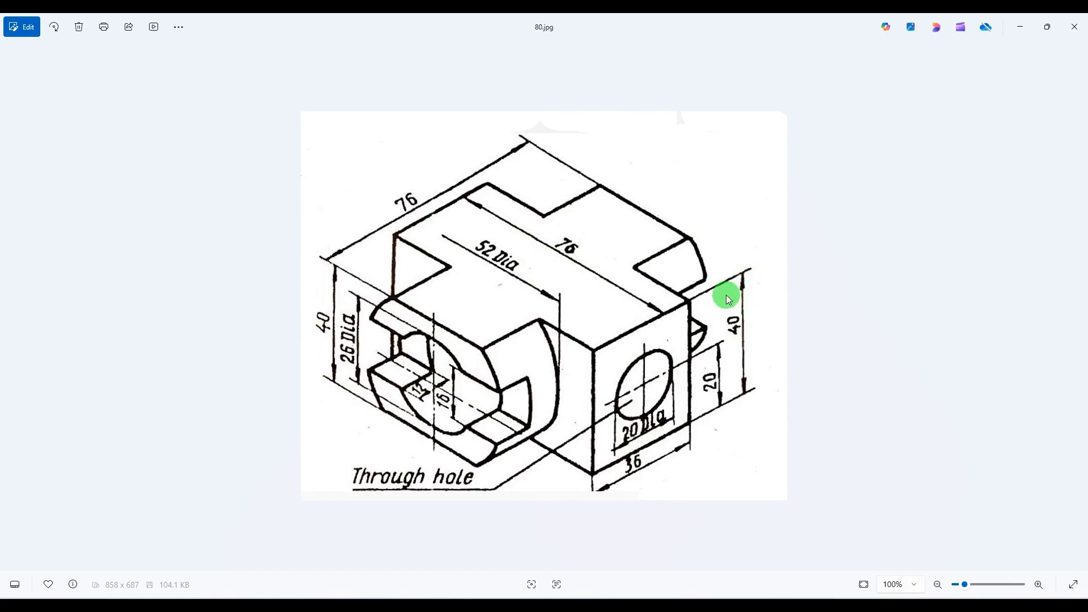
Switch to Creo Parametric and create a new solid part named EX-80 without the default template.
click(746, 599)
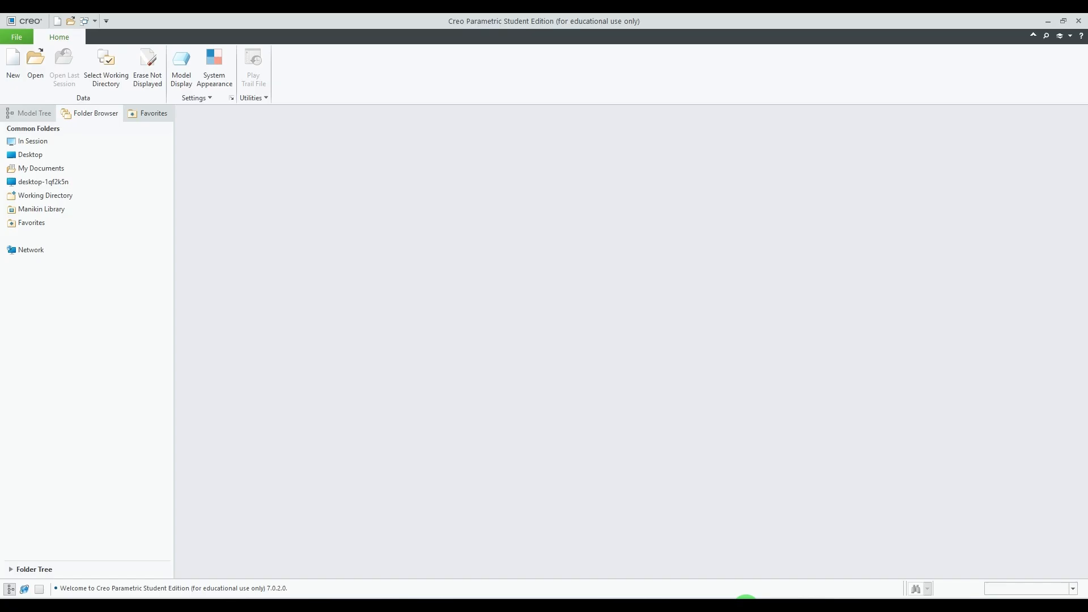
click(12, 67)
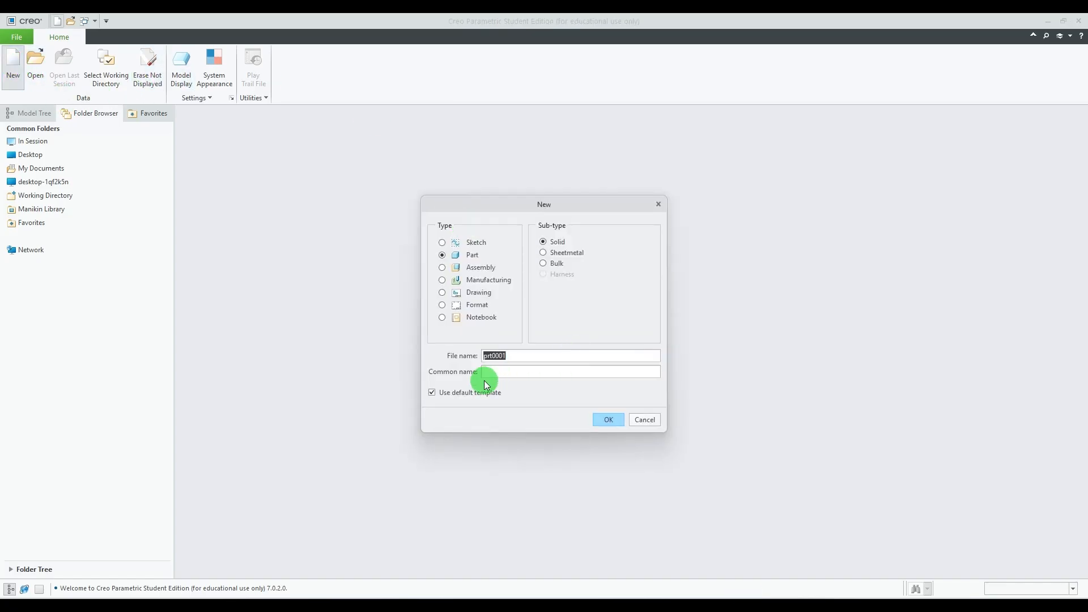
click(472, 394)
drag(529, 351, 347, 351)
text(EX-)
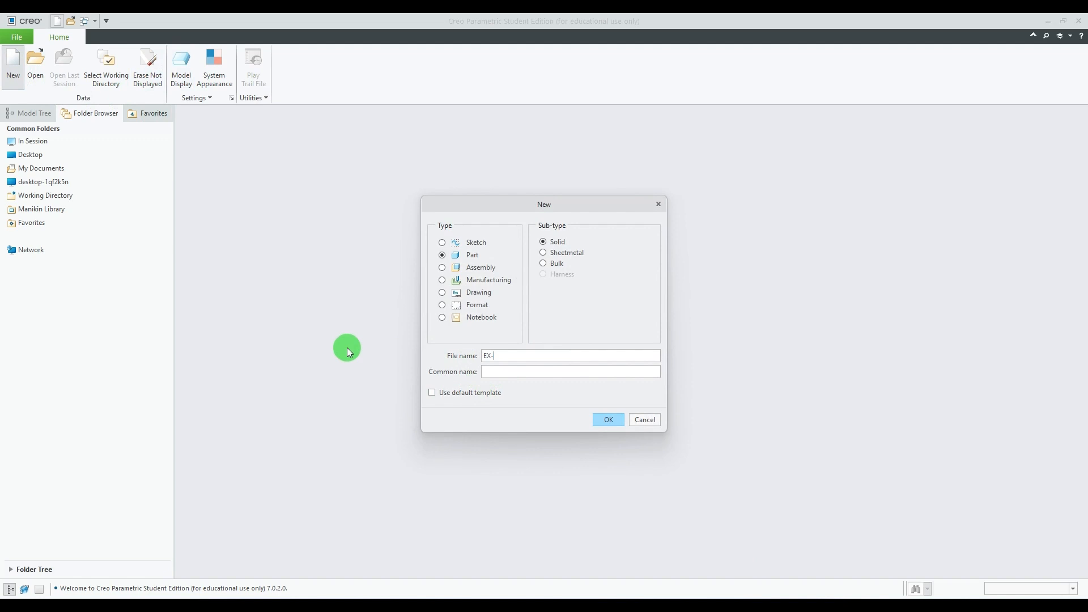
text(80)
click(610, 418)
Choose the mmns_part_solid_abs template for the new part and confirm it.
scroll(518, 267, down, 2)
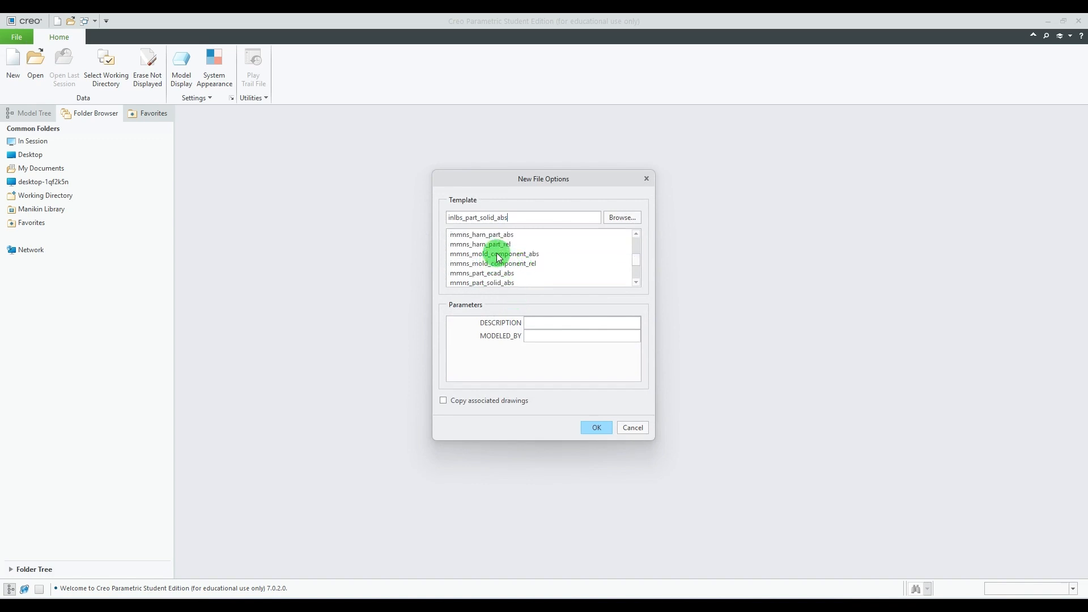
click(497, 254)
click(494, 274)
click(495, 282)
scroll(510, 260, down, 1)
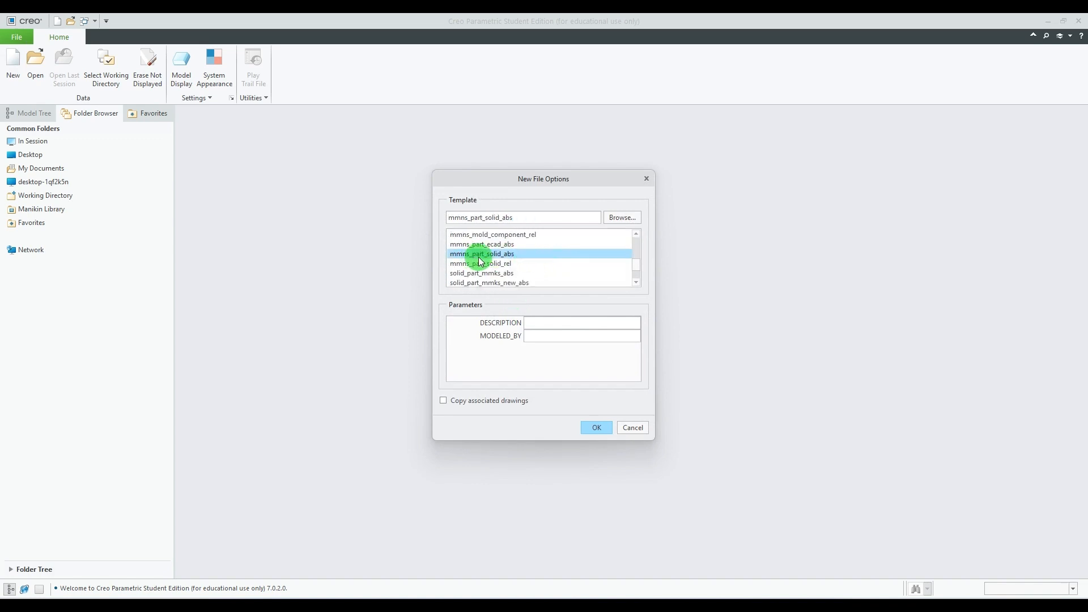
click(602, 426)
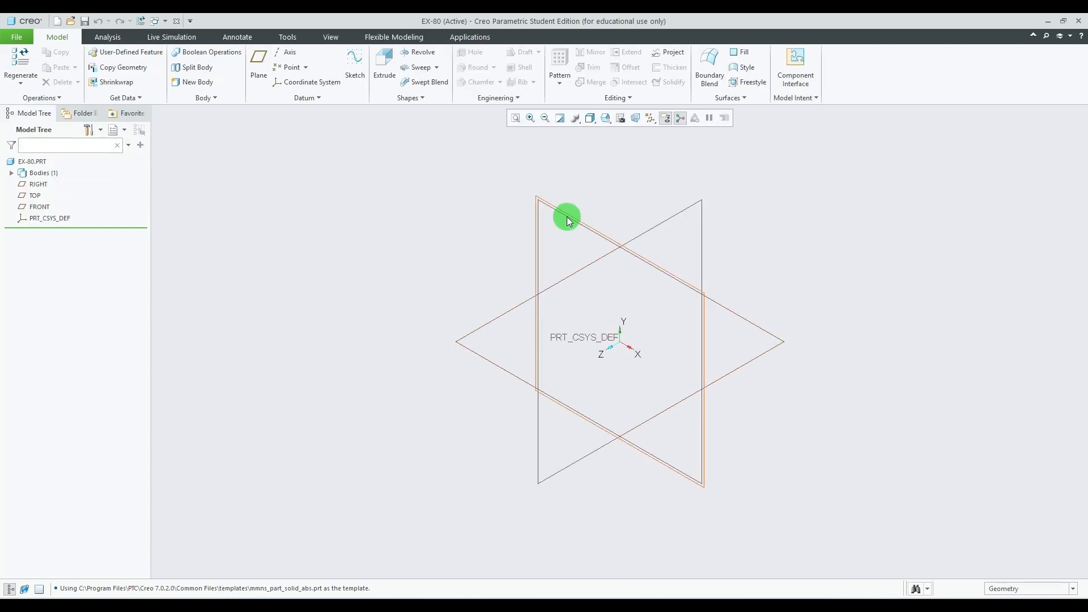
Start a sketch on the FRONT datum plane and orient the view parallel to it.
click(566, 216)
click(574, 164)
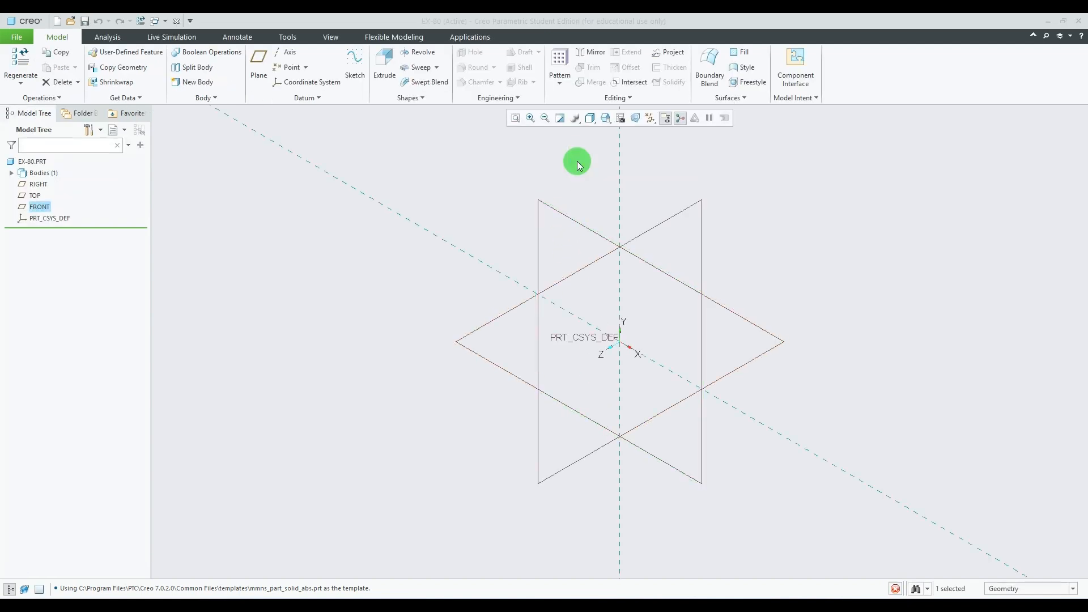
click(642, 117)
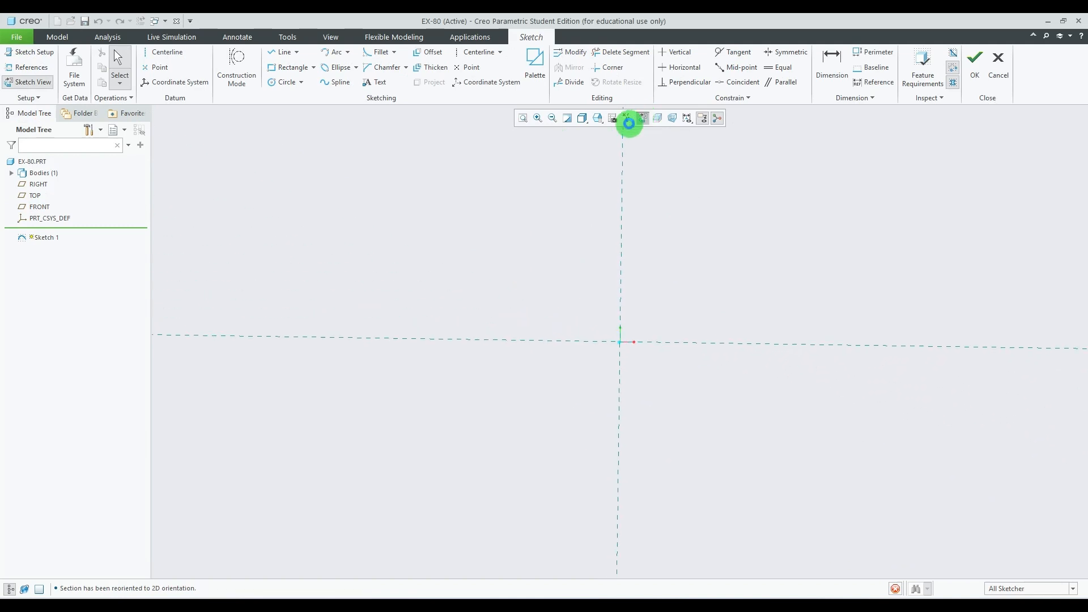
Sketch a center rectangle about 360 mm wide and 148 mm high, centered on the origin.
click(312, 67)
click(312, 106)
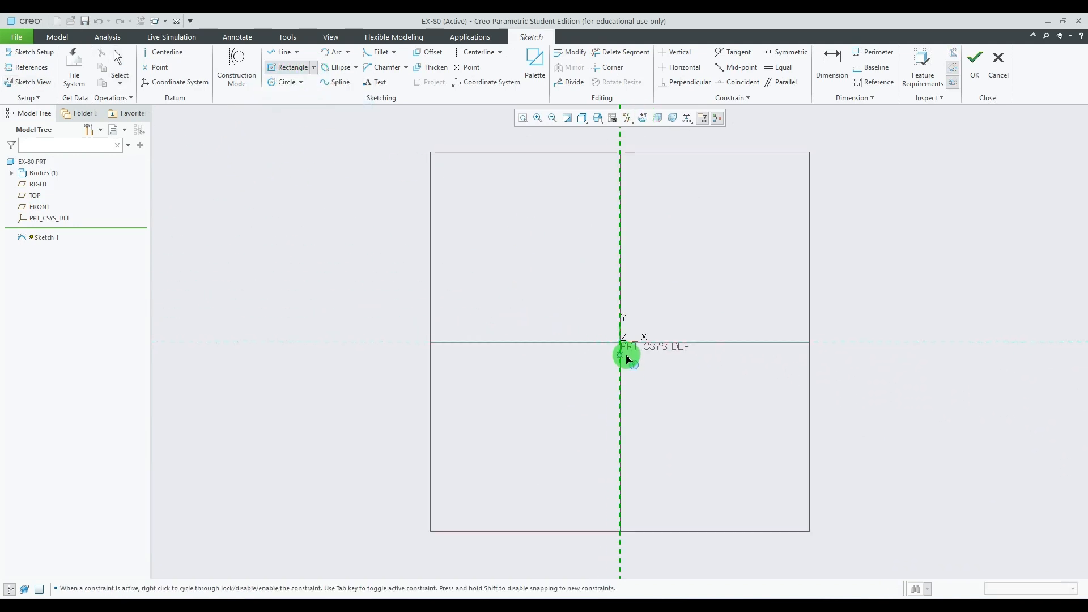
click(623, 342)
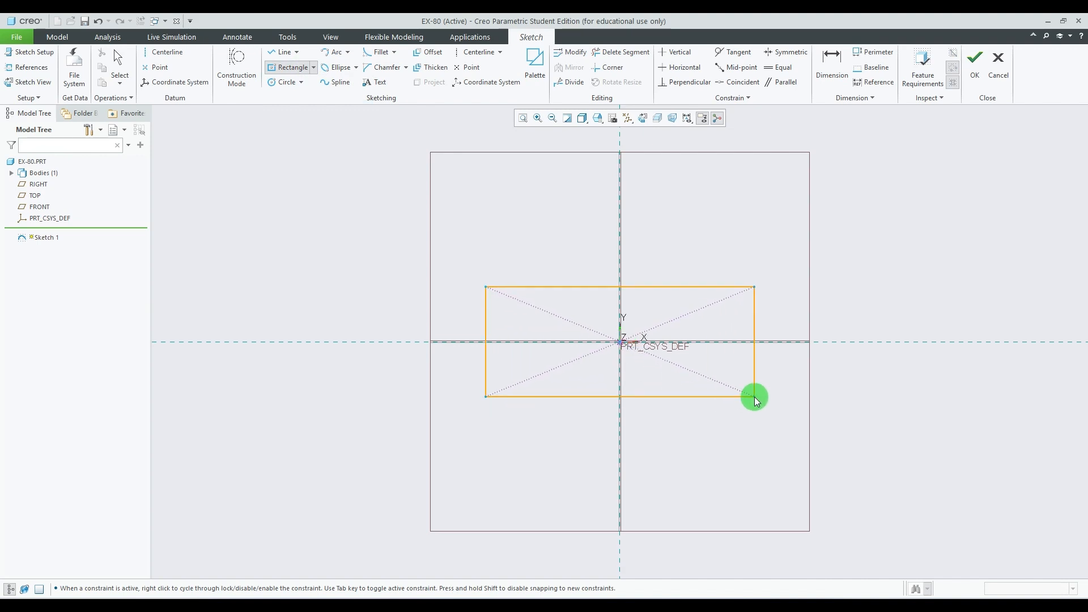
click(754, 397)
middle_click(976, 248)
Move the rectangle's width dimension below the shape and set the width to 76 mm.
click(595, 432)
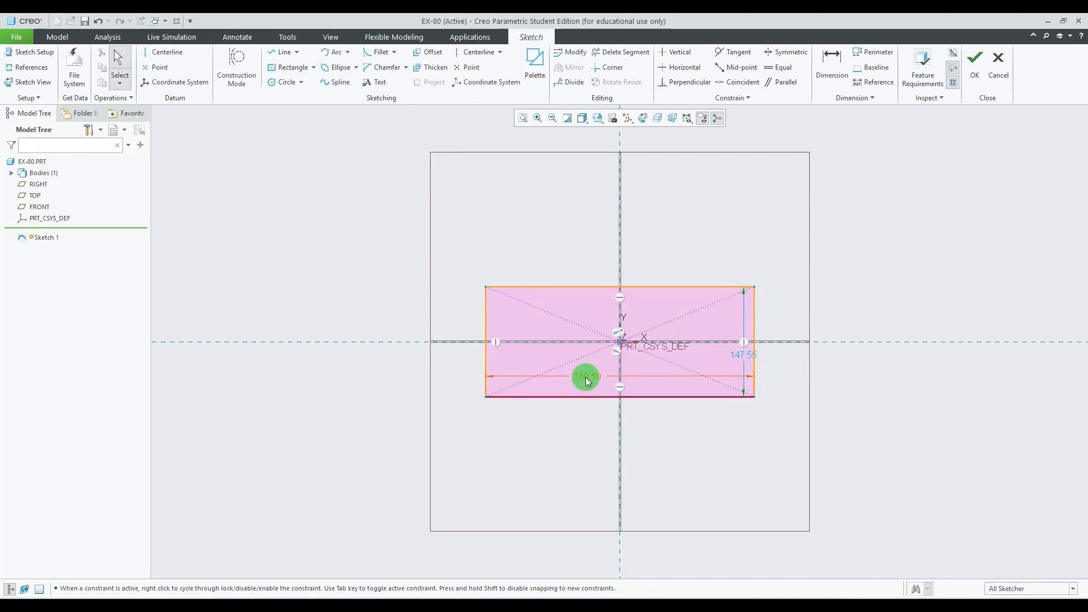
drag(586, 390, 599, 432)
double_click(599, 432)
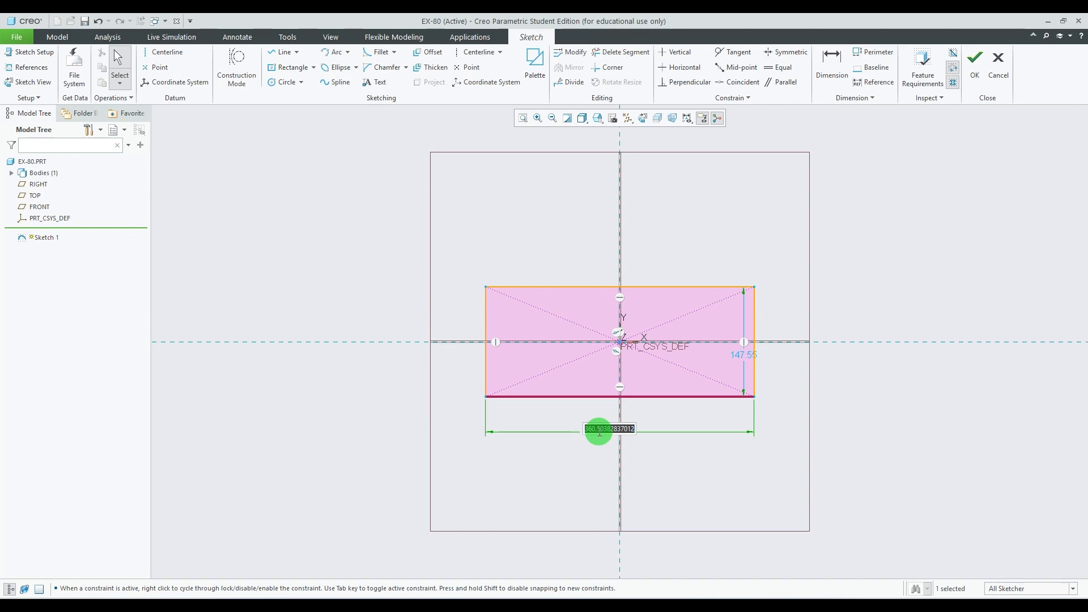
text(76)
key(Return)
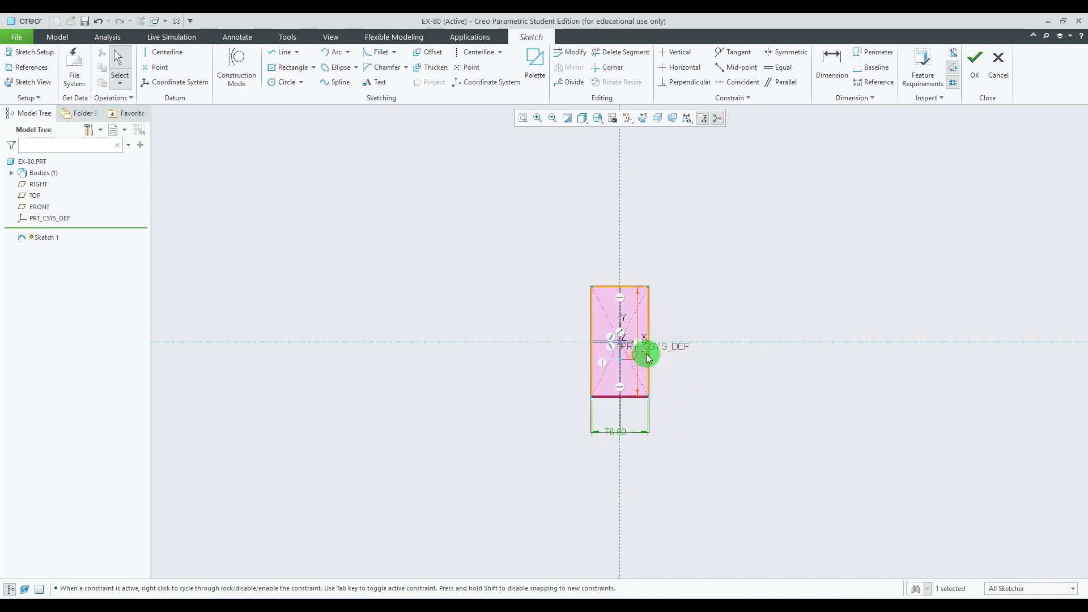
Move the rectangle's height dimension beside the shape and set the height to 40 mm.
drag(638, 358, 692, 354)
double_click(693, 356)
text(4)
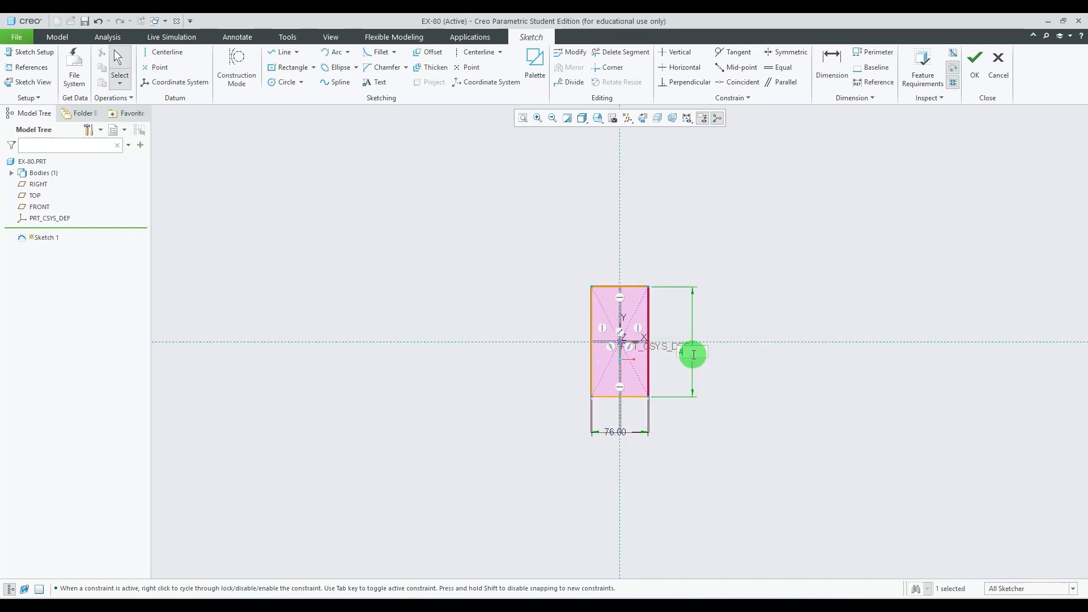
text(0)
key(Return)
click(765, 391)
Reposition the rectangle's width and height dimensions closer to its edges.
scroll(603, 376, down, 2)
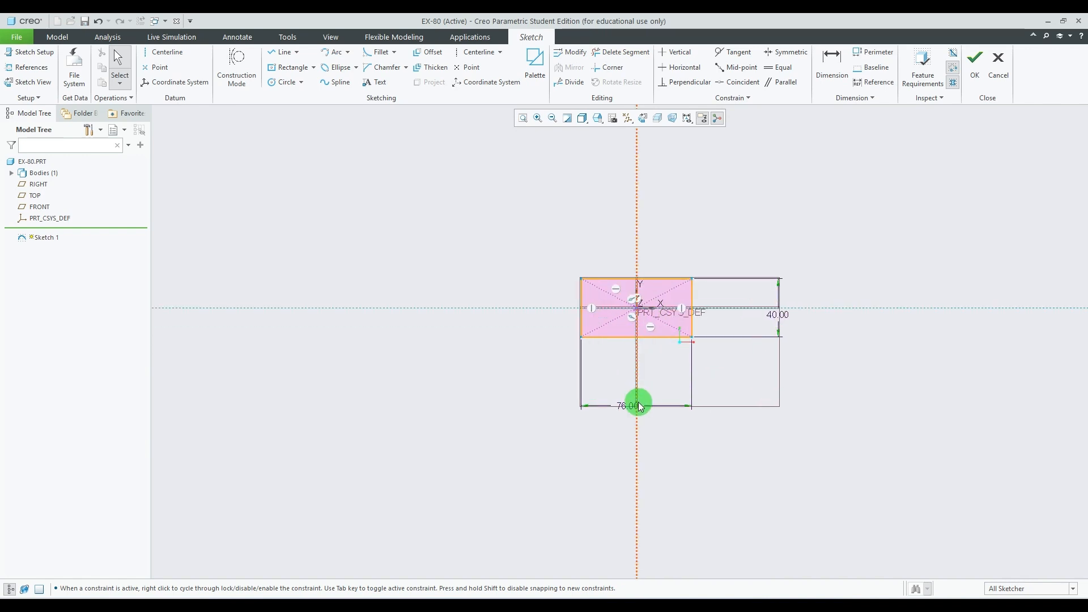
drag(630, 406, 635, 351)
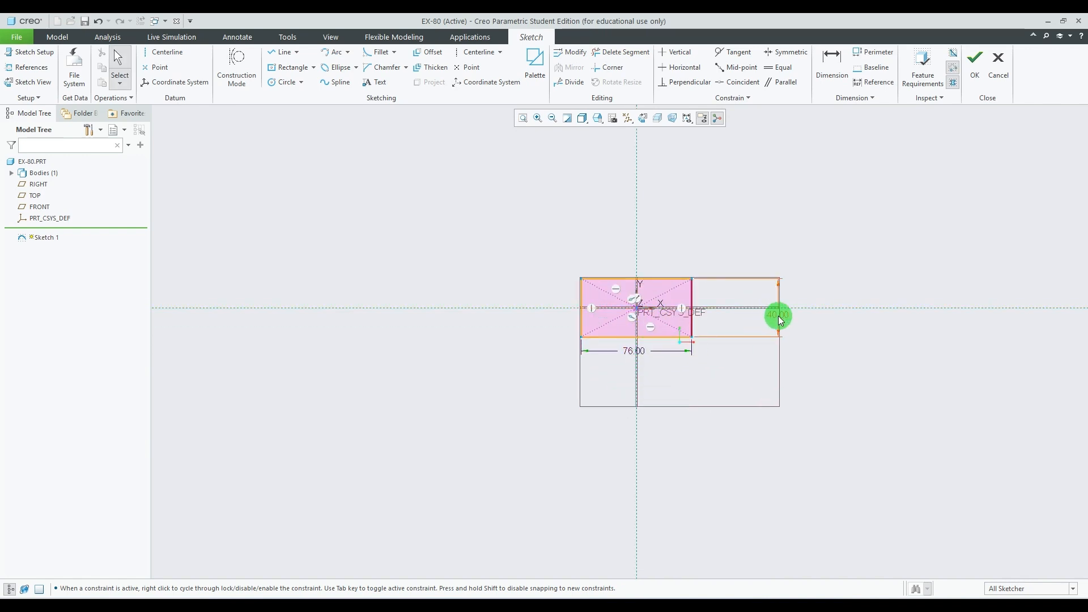
drag(776, 315, 685, 313)
scroll(682, 309, down, 2)
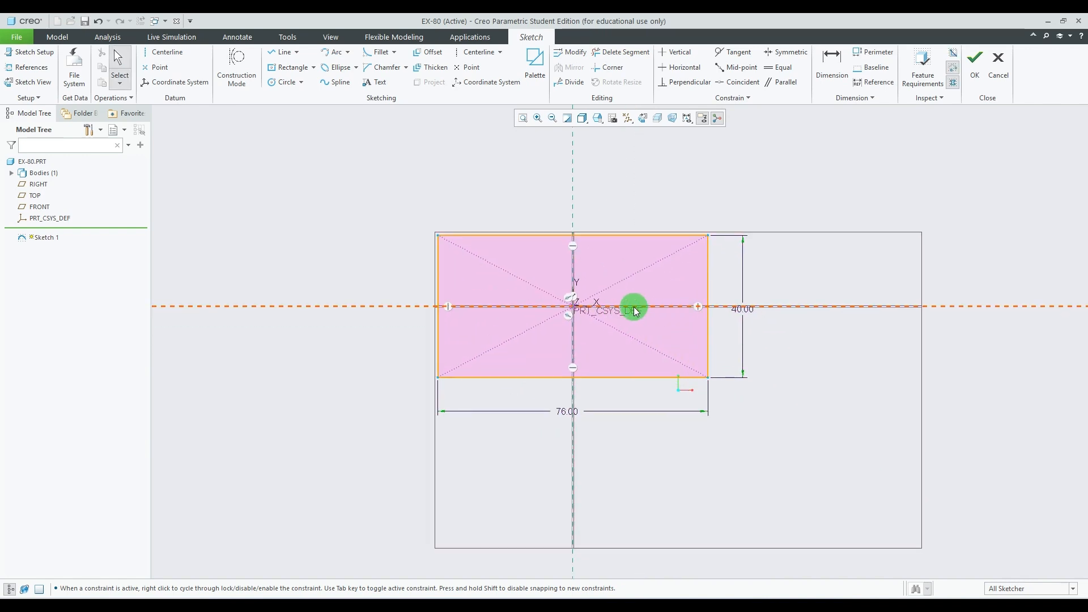
Check the reference drawing, draw a circle centered on the origin and set its diameter to 52 mm.
click(756, 602)
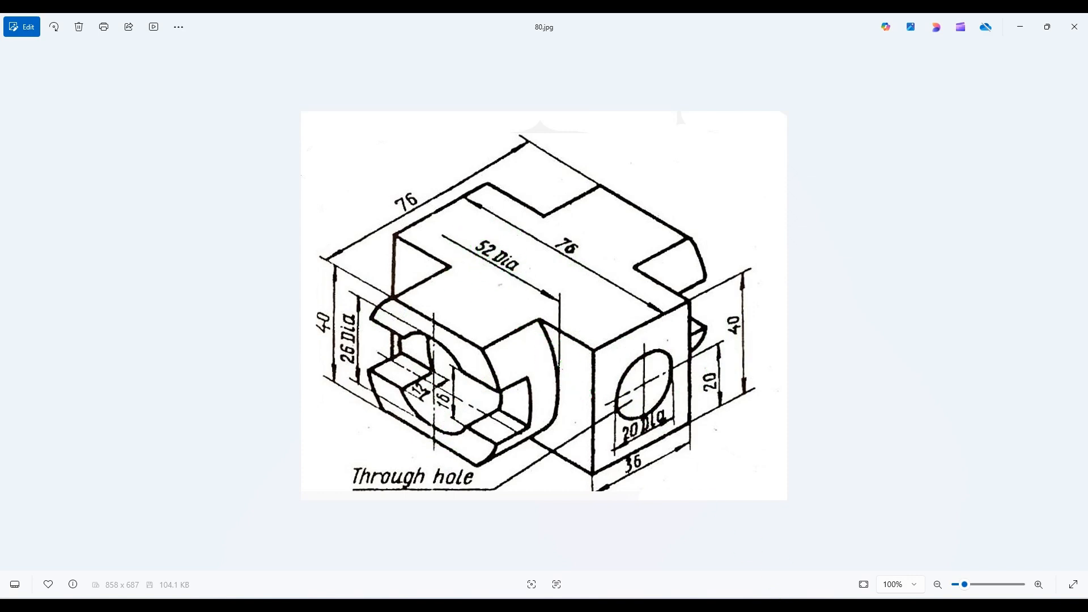
key(alt+Tab)
click(283, 82)
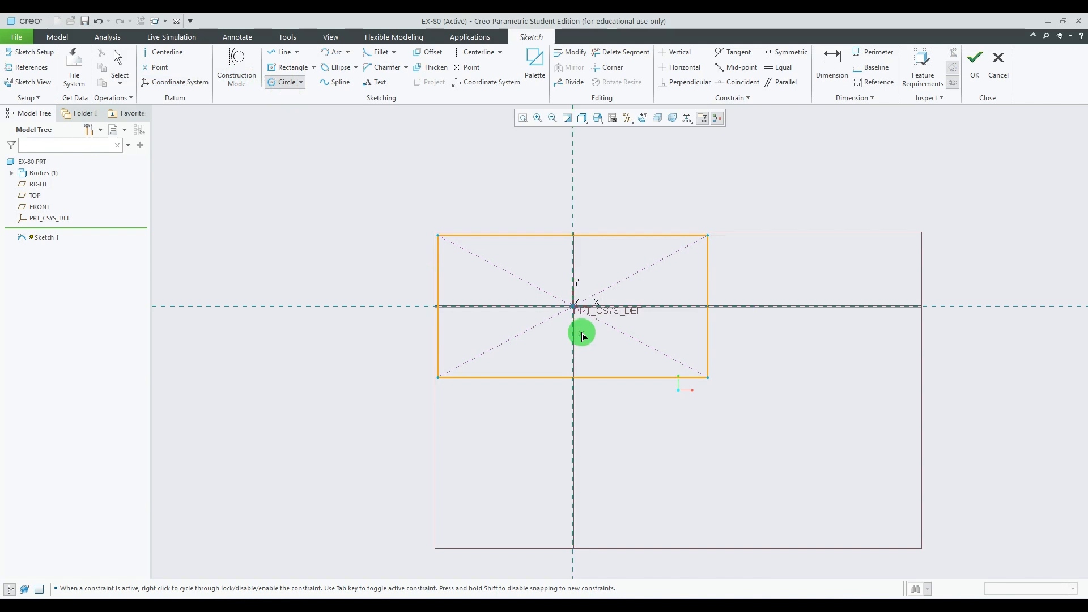
click(574, 308)
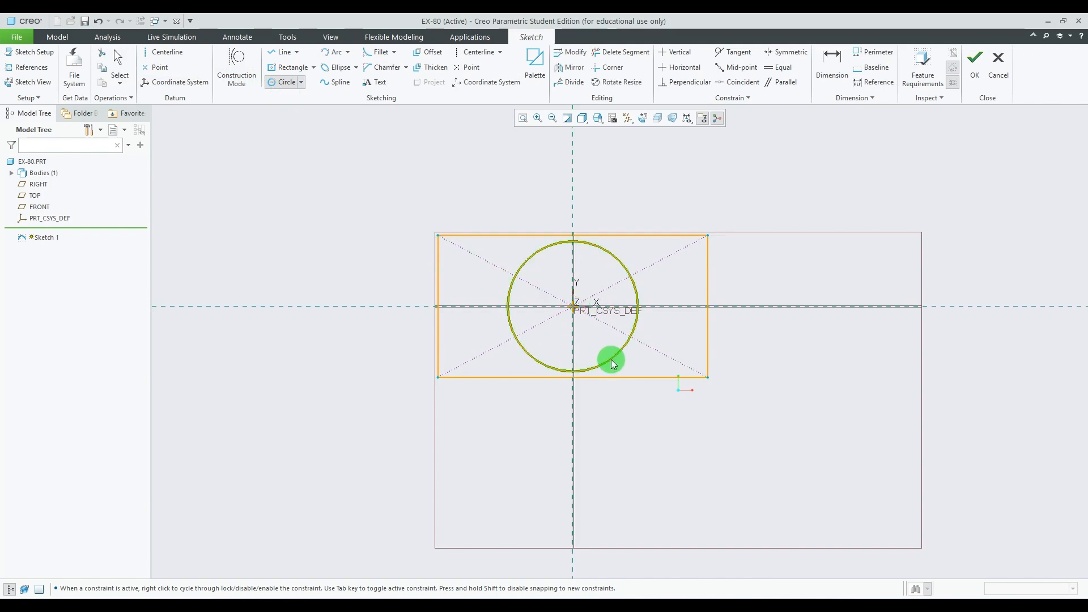
click(619, 349)
middle_click(668, 304)
double_click(481, 244)
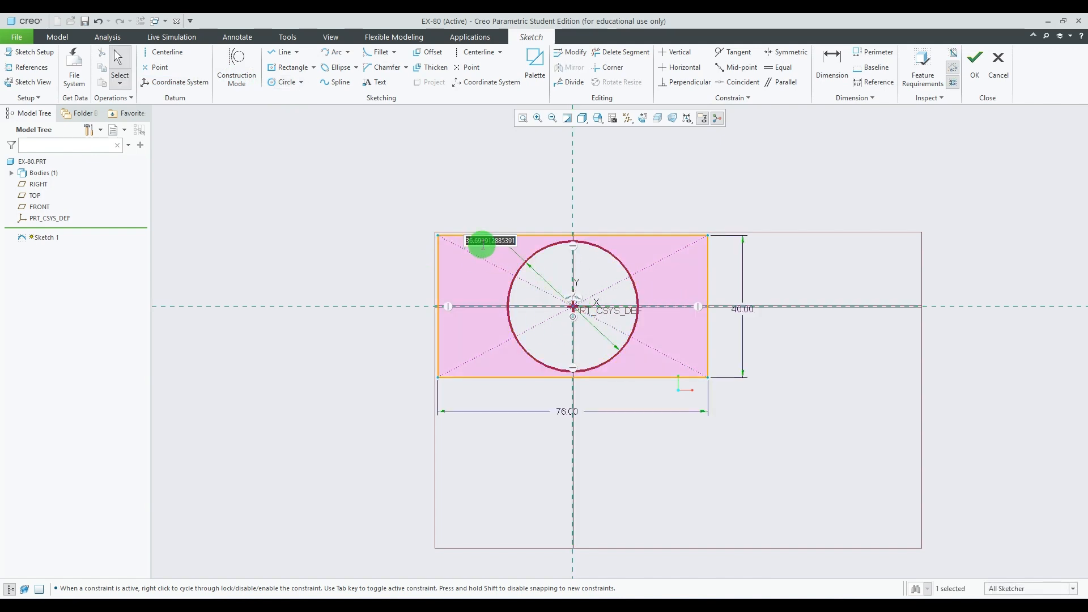
text(52)
key(Return)
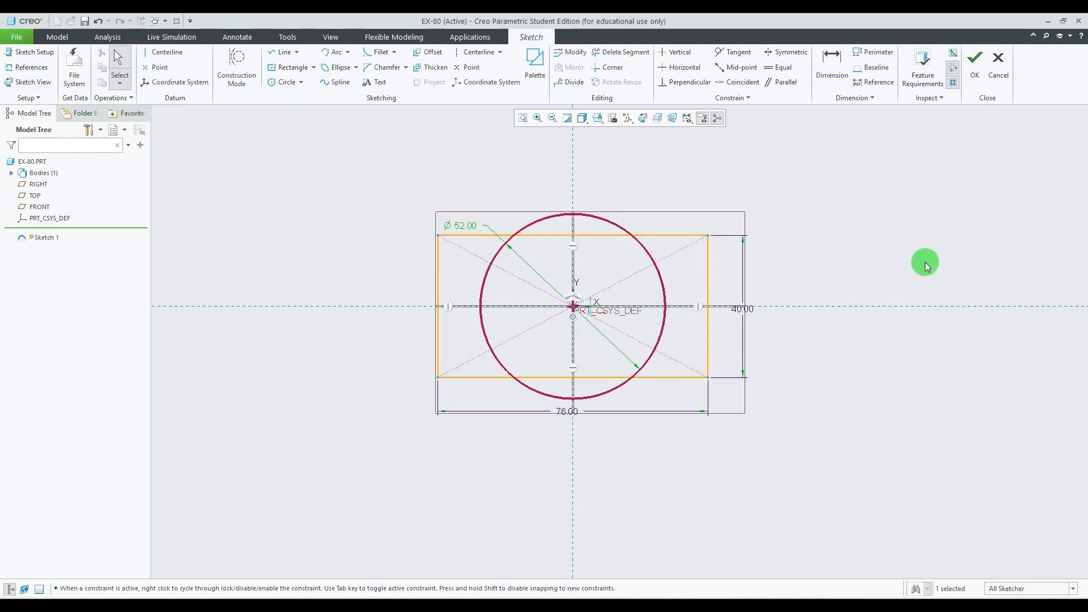
Check the reference drawing, draw a smaller concentric circle at the origin and set its diameter to 26 mm.
click(775, 607)
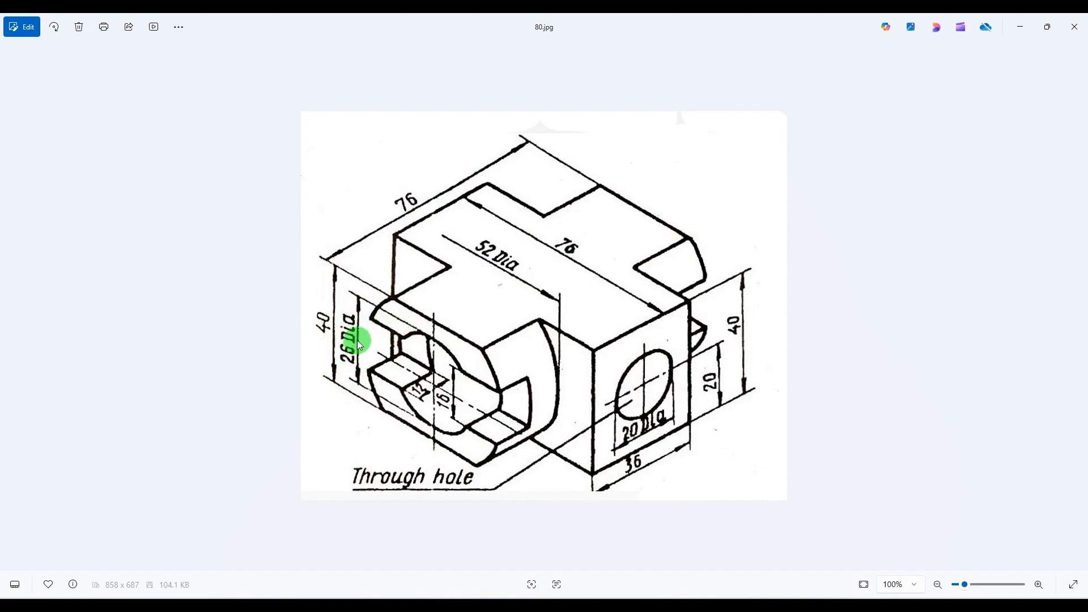
click(738, 605)
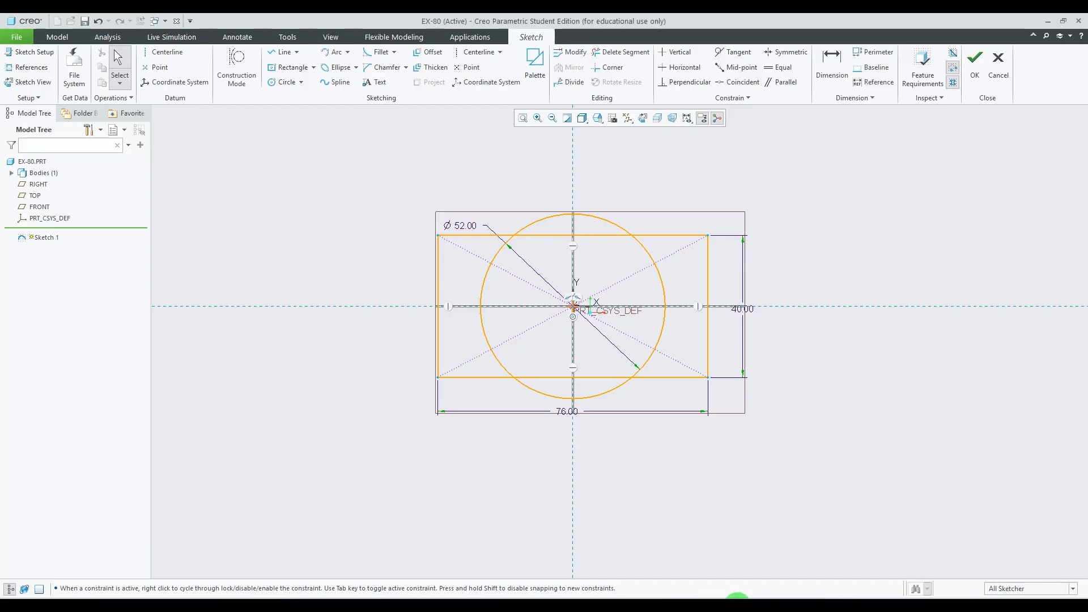
click(302, 85)
click(573, 306)
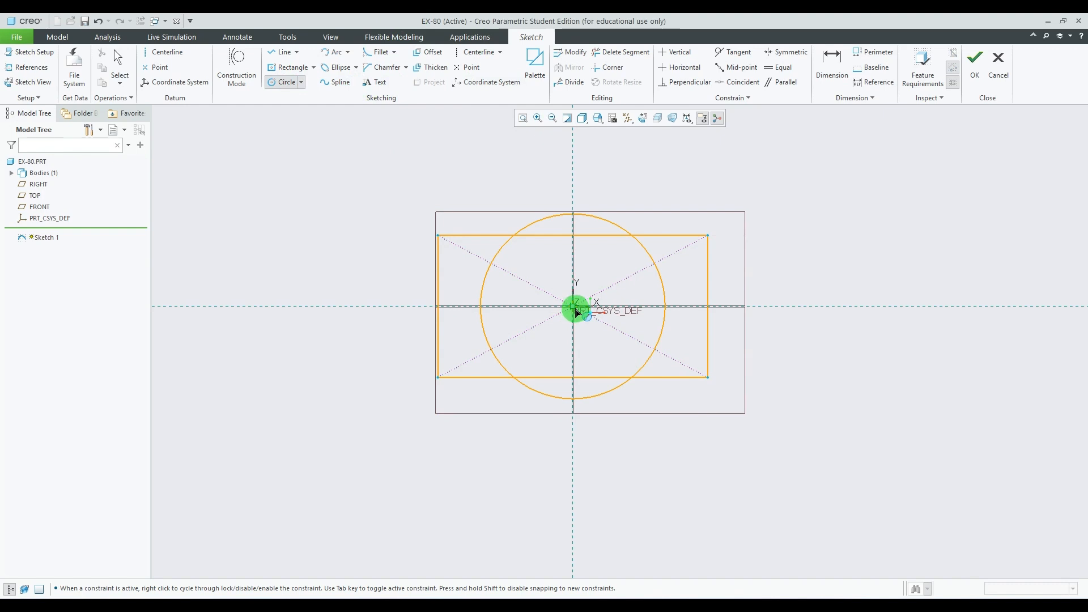
click(595, 347)
middle_click(911, 253)
click(611, 276)
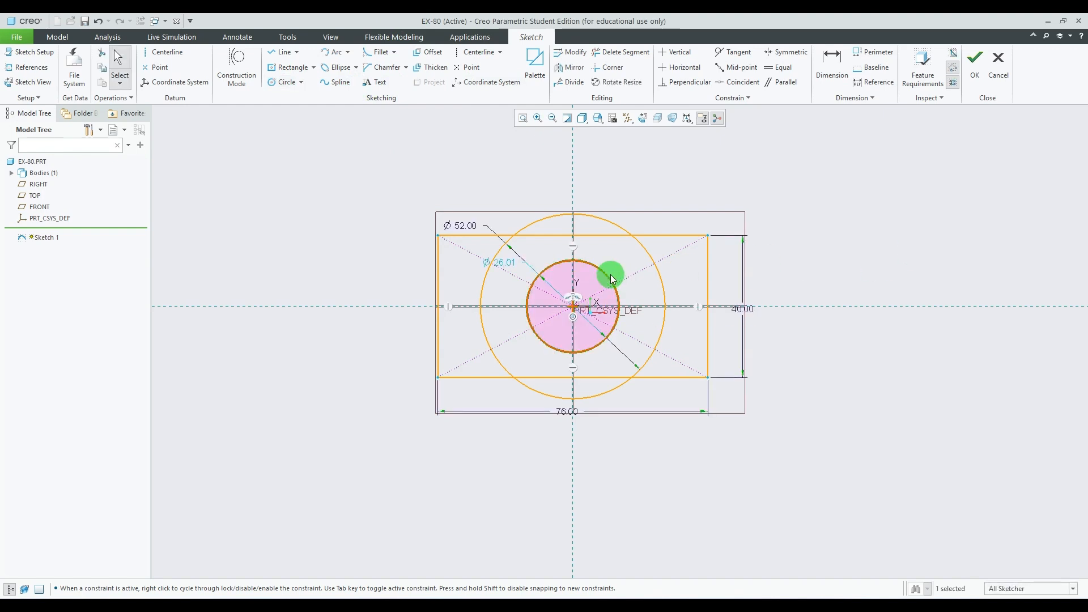
double_click(506, 262)
text(26)
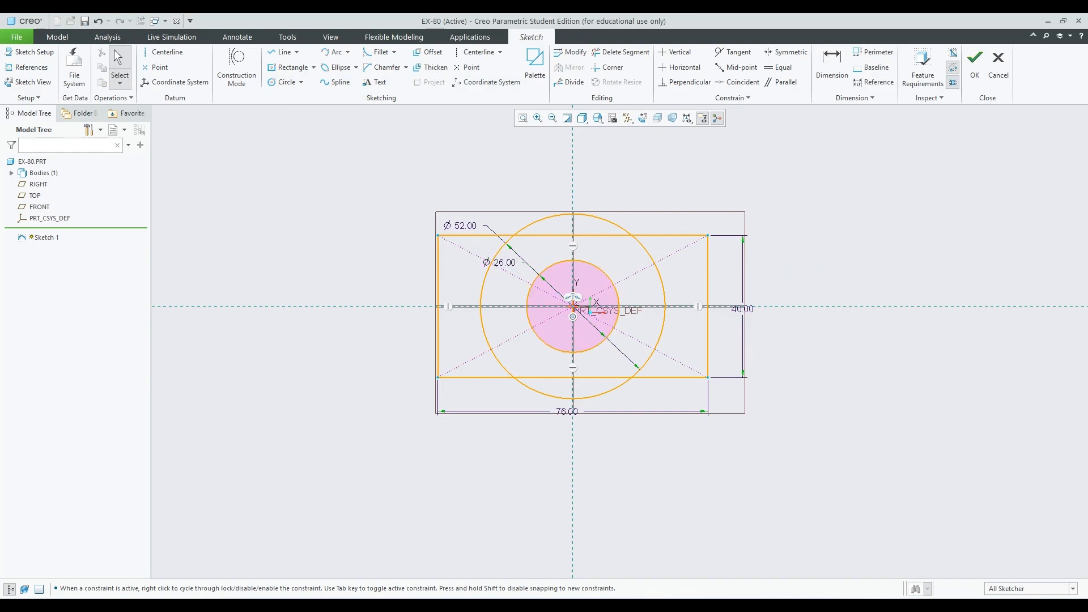
key(alt+Tab)
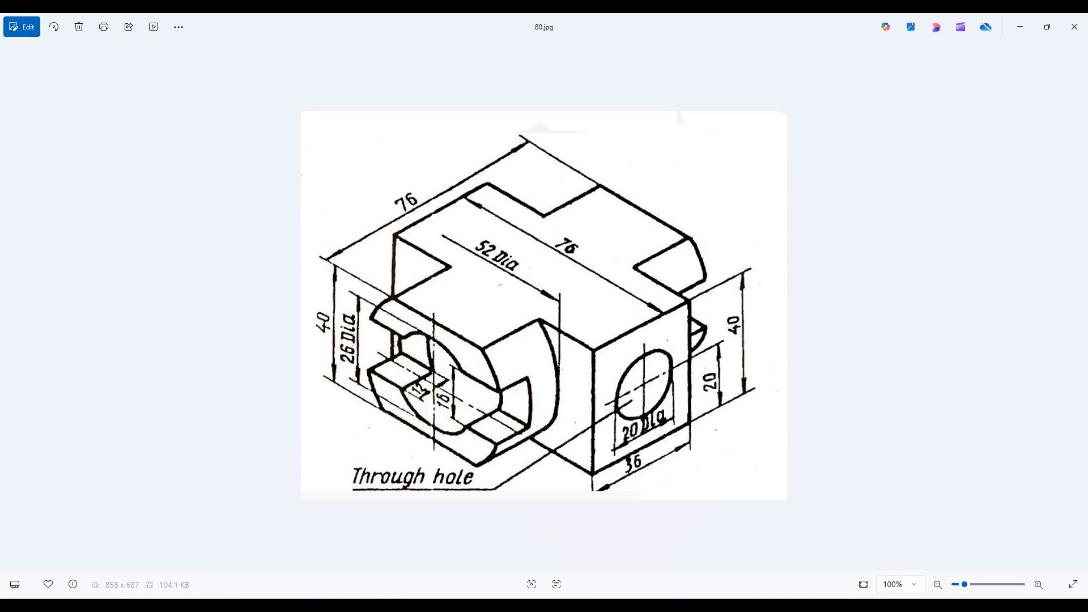
key(alt+Tab)
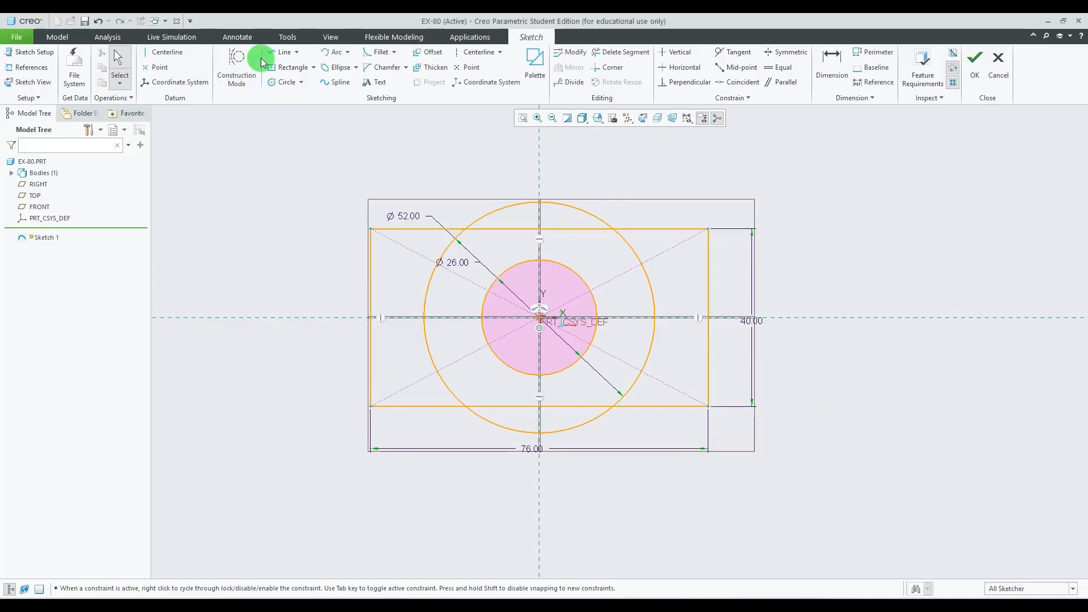
click(284, 54)
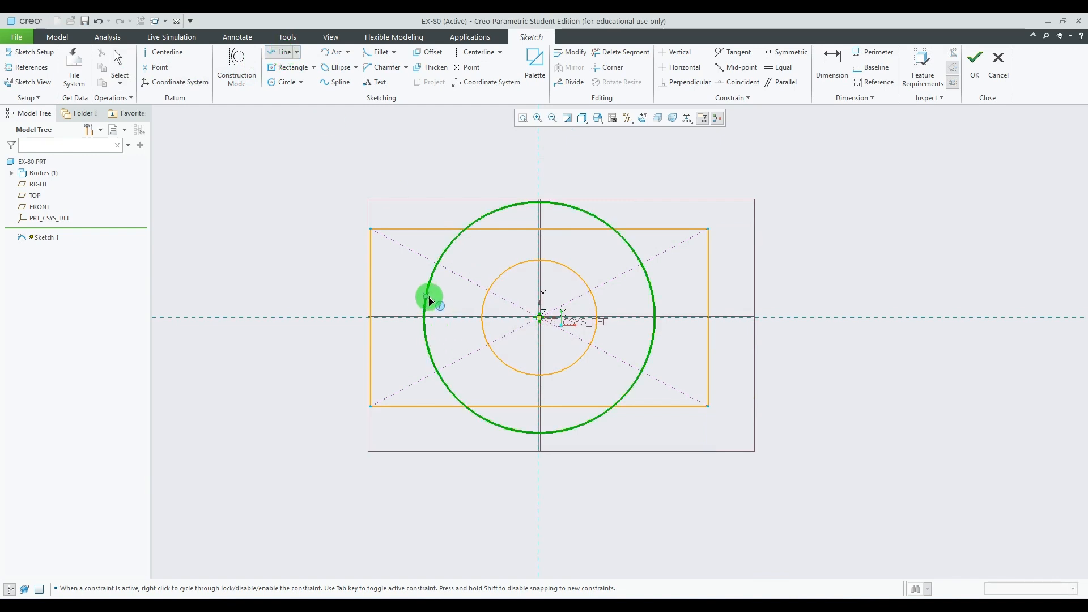
click(426, 296)
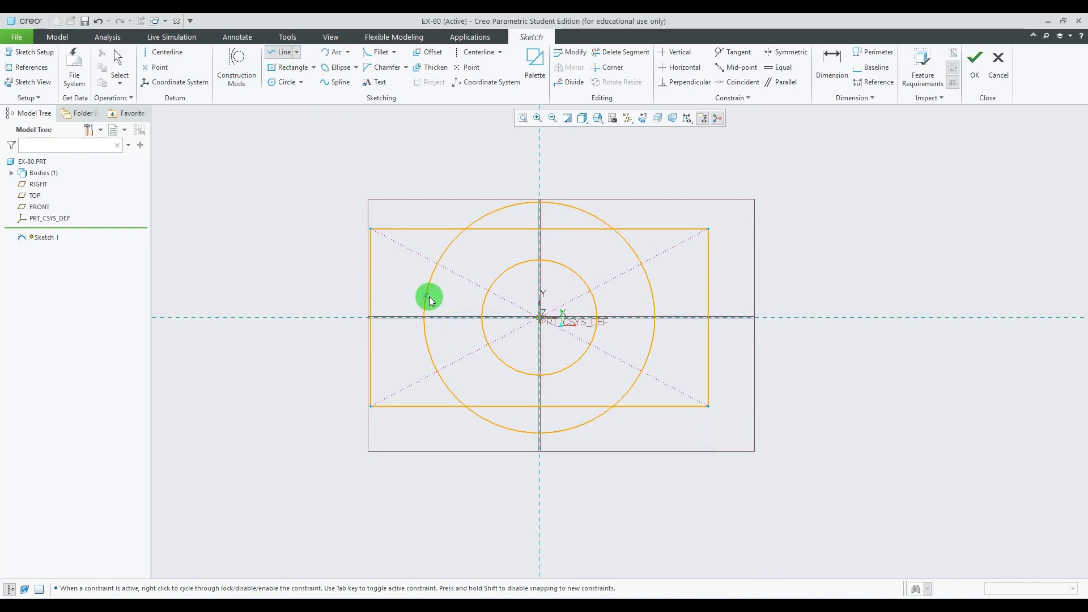
click(482, 302)
middle_click(724, 367)
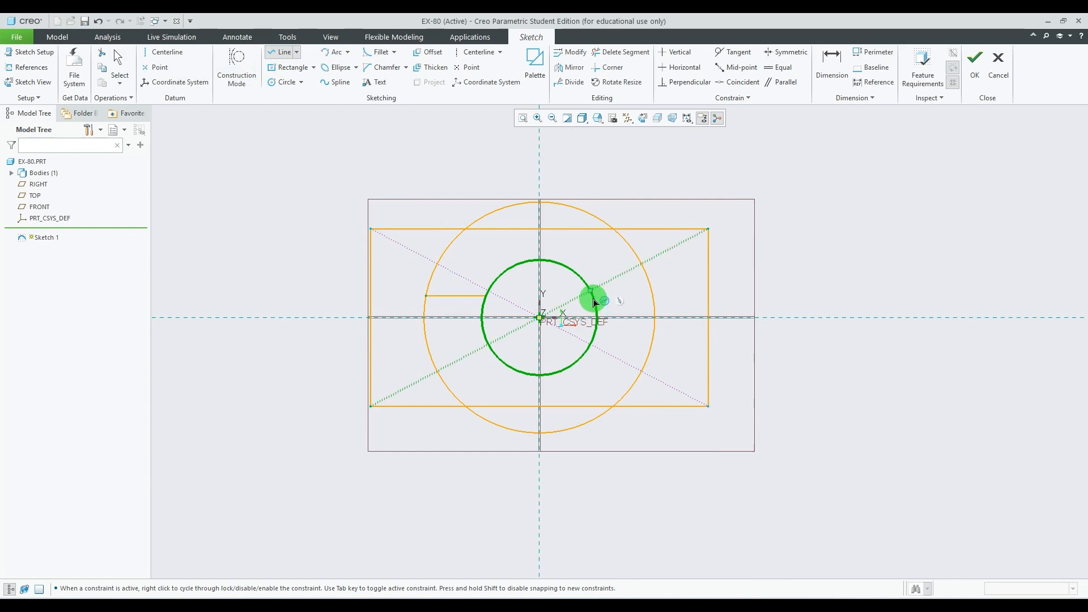
key(ctrl+z)
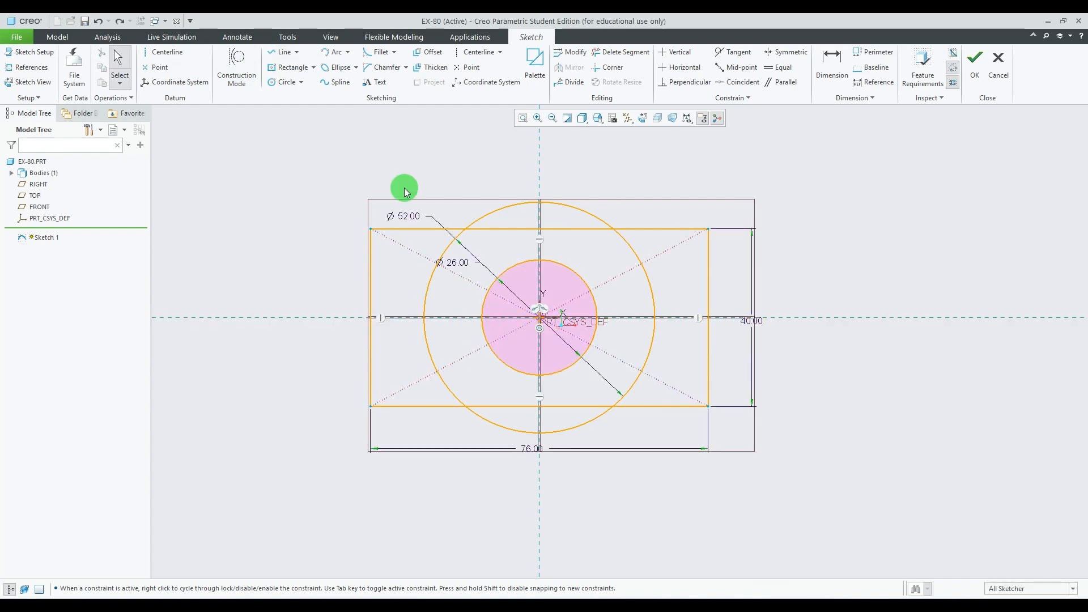
Draw two horizontal lines across the 52 mm circle, one above and one below the horizontal axis, ending on the circle.
click(282, 51)
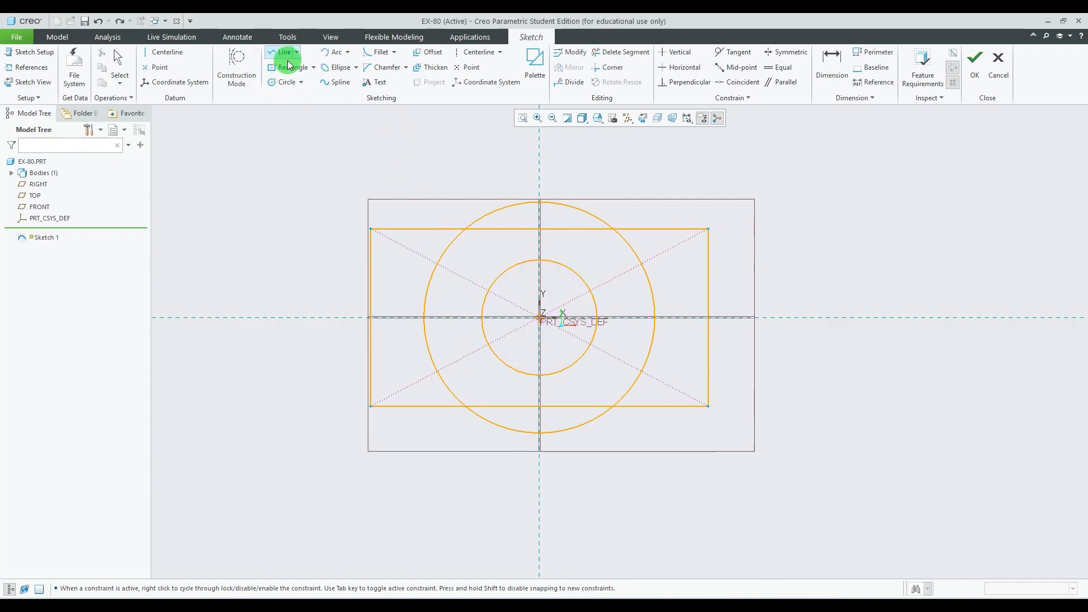
click(429, 292)
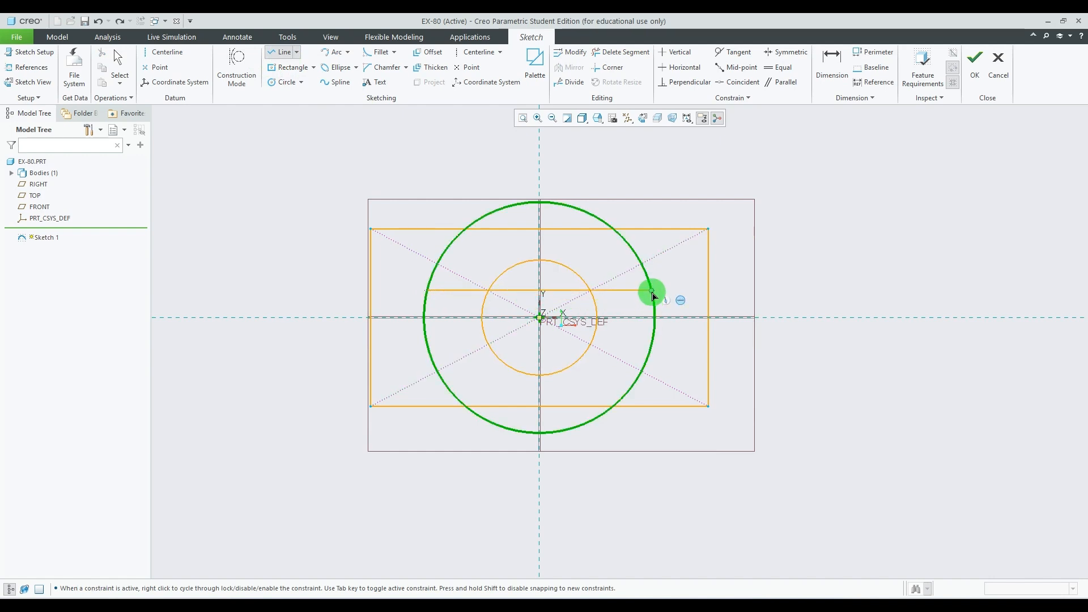
click(651, 293)
middle_click(653, 295)
click(428, 351)
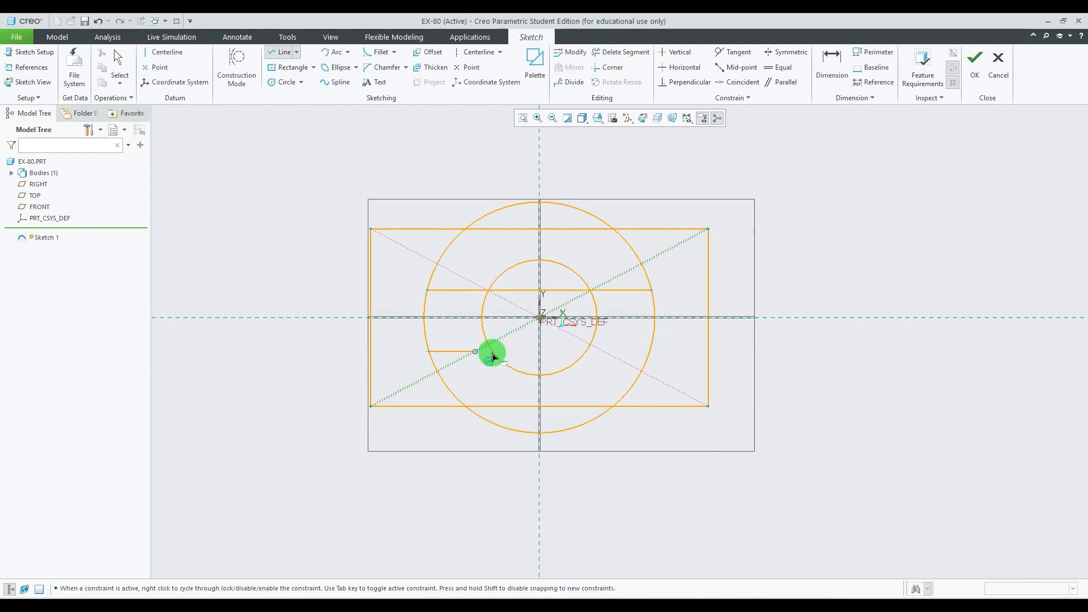
click(651, 352)
middle_click(654, 356)
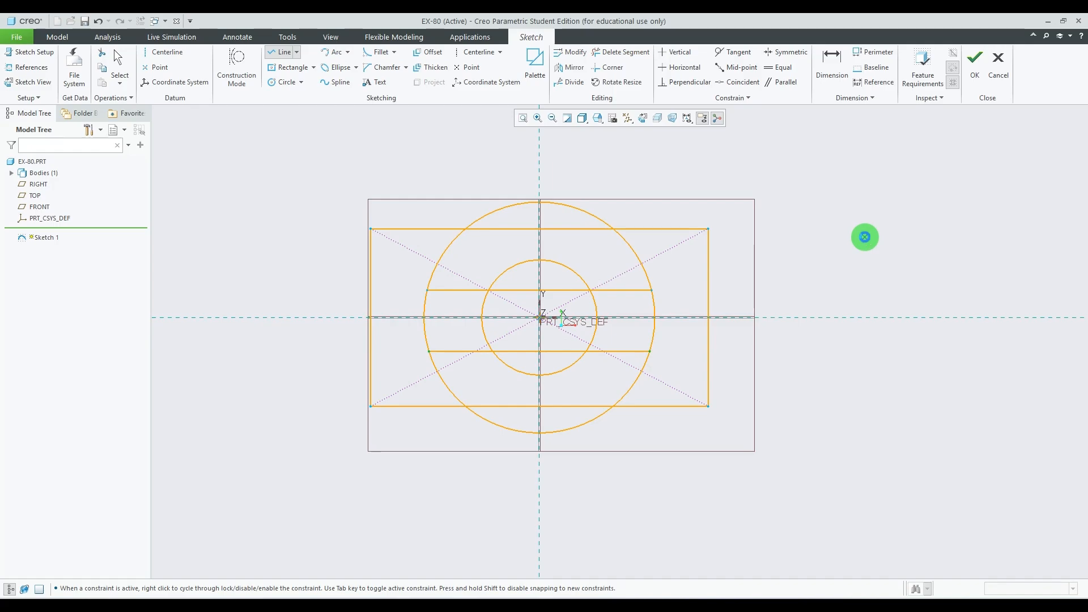
middle_click(864, 237)
Check the reference drawing for the slot width and set the distance between the two horizontal lines to 16 mm.
key(alt+Tab)
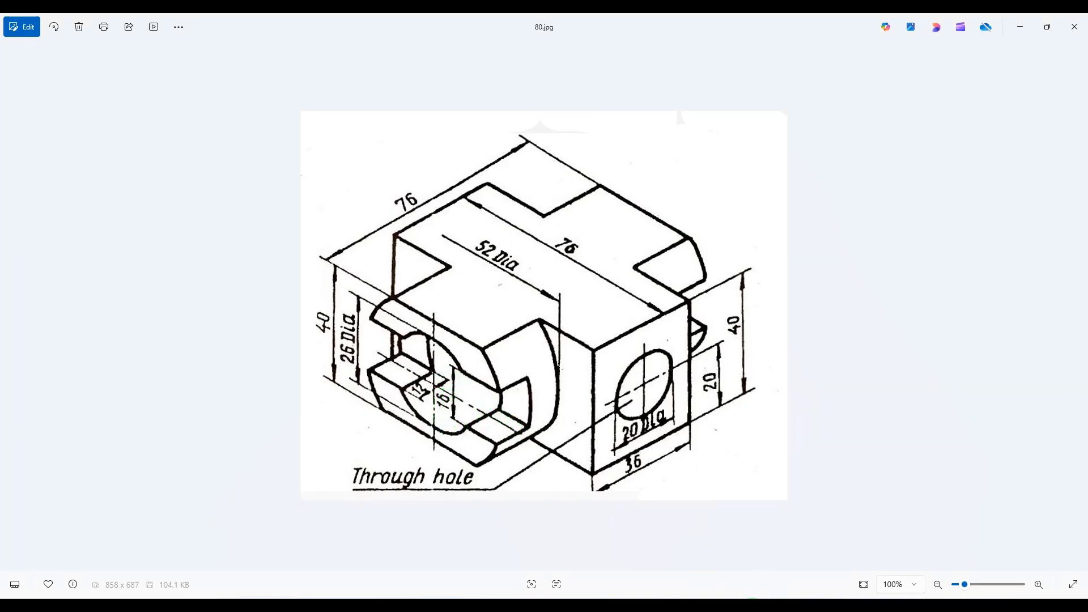
key(alt+Tab)
click(839, 67)
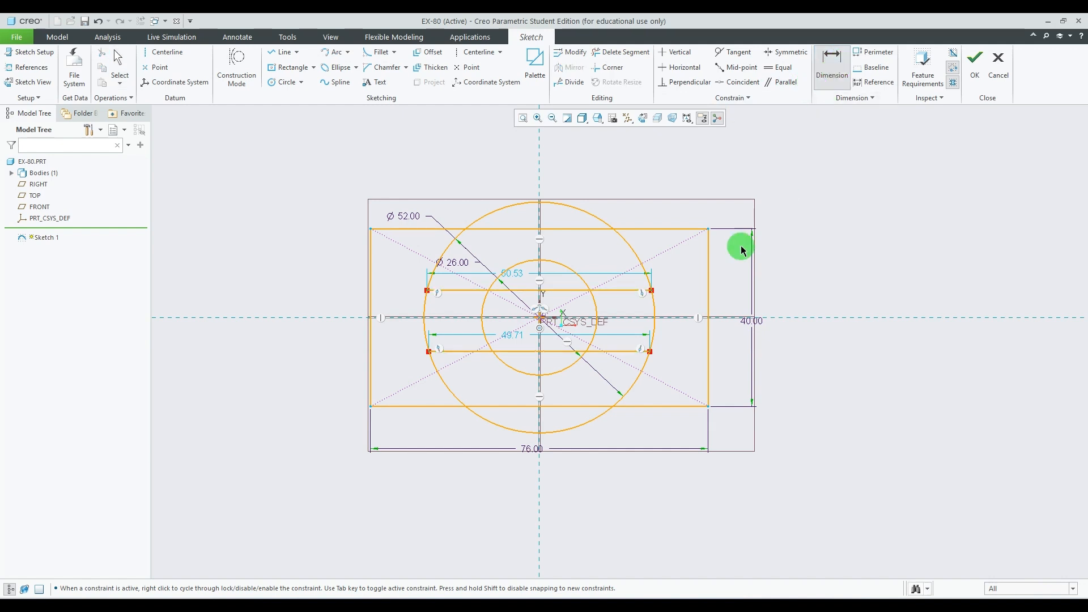
click(623, 353)
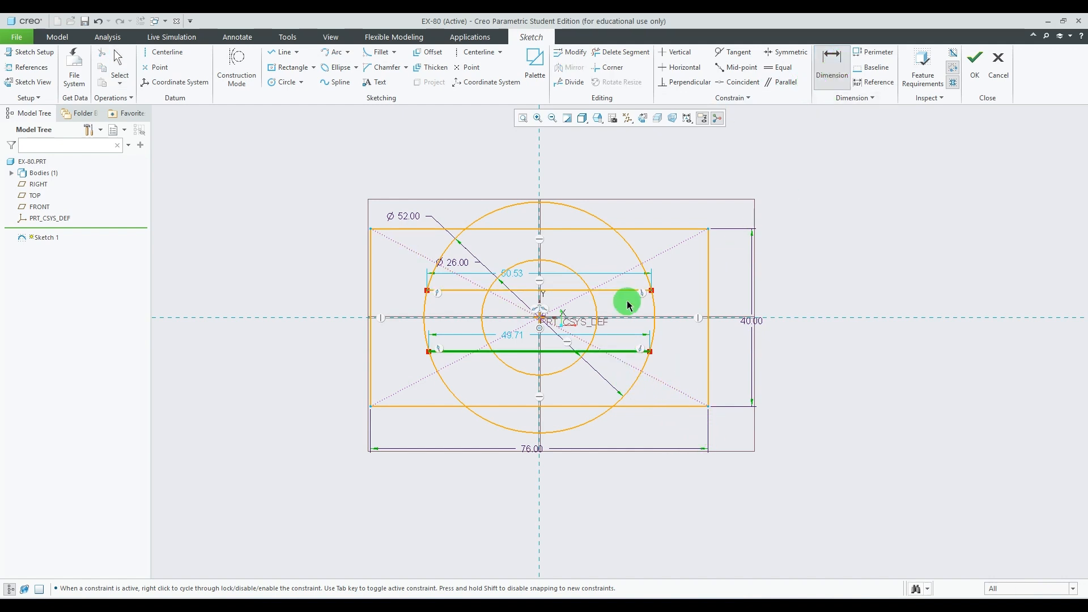
click(626, 292)
middle_click(803, 302)
text(16)
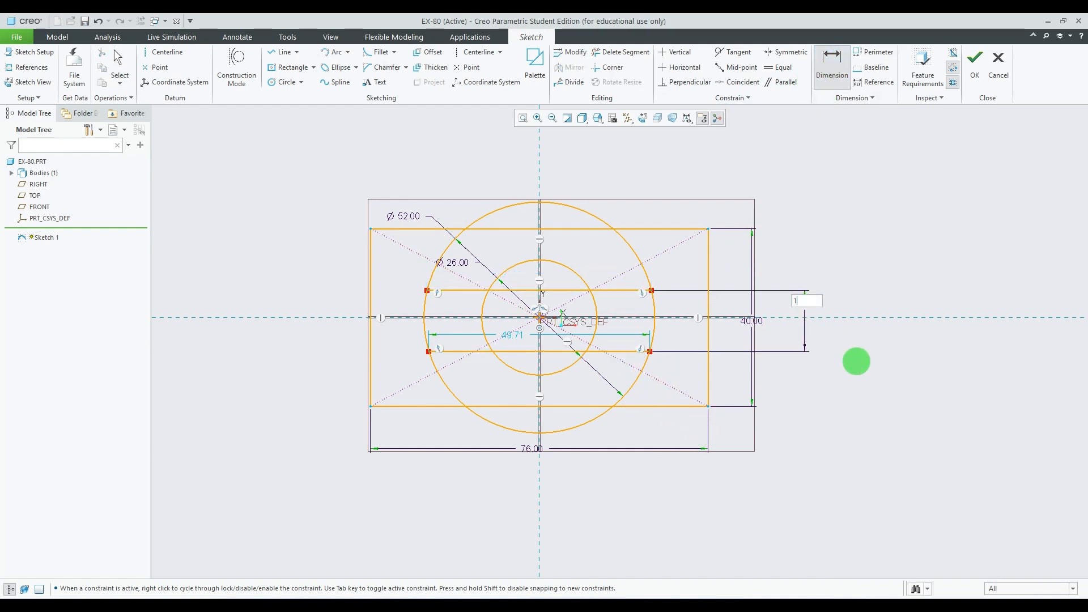
key(Return)
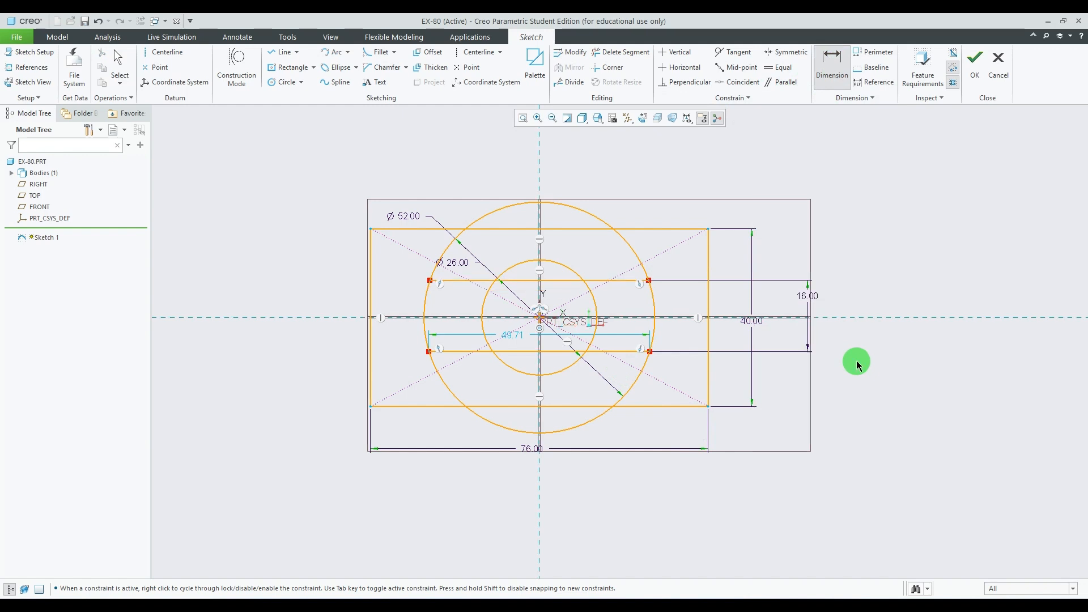
Dimension the upper horizontal line from the horizontal reference axis and set the distance to 8 mm.
click(657, 316)
click(619, 280)
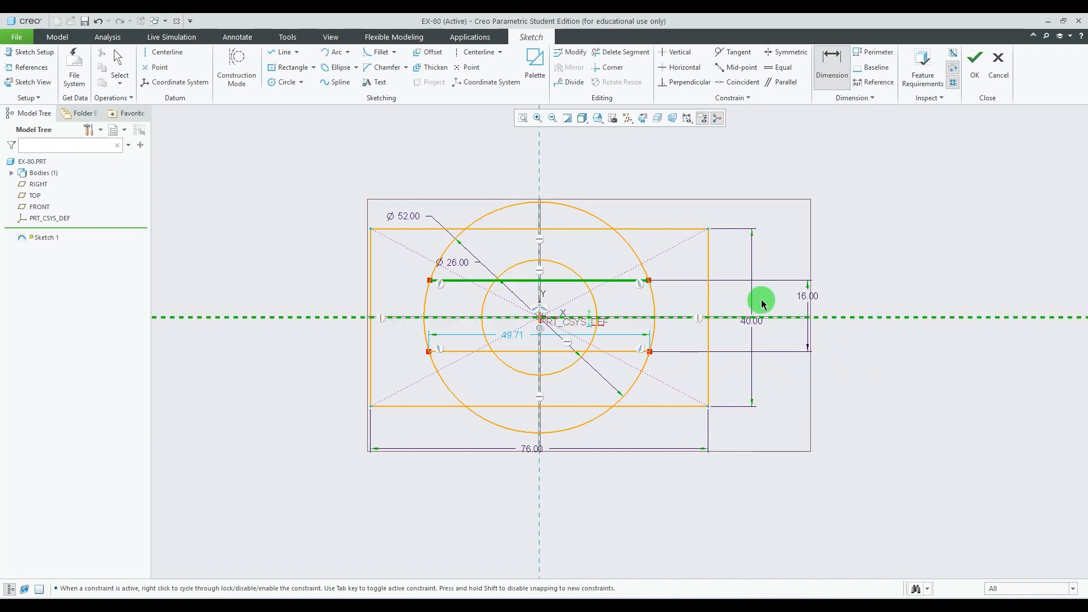
middle_click(760, 301)
text(8)
key(Return)
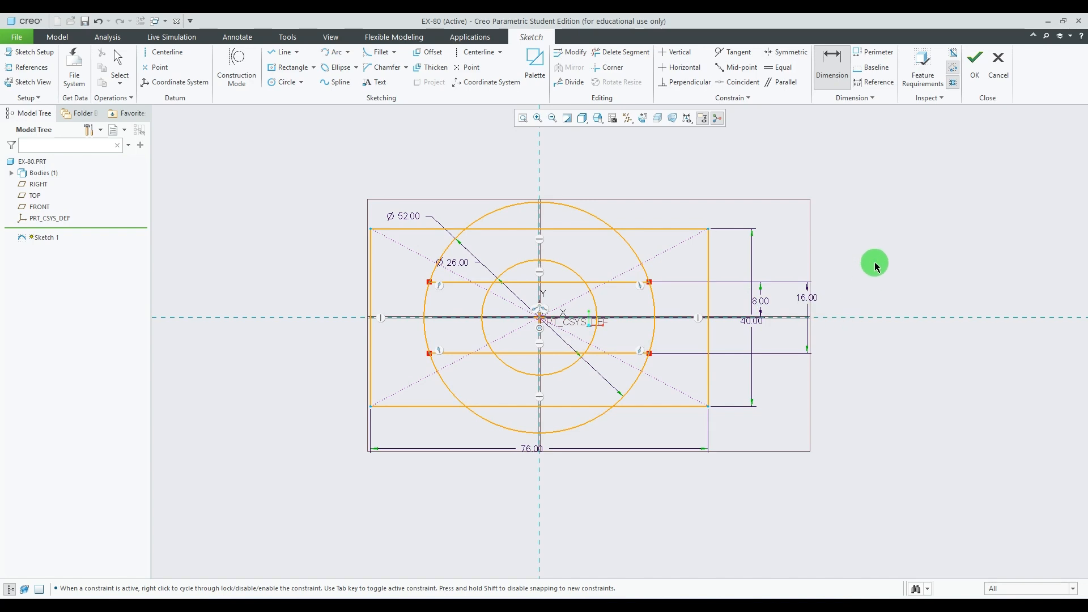
Finish the sketch and check the part's shape against the 80.jpg reference drawing.
scroll(623, 300, down, 2)
scroll(603, 293, down, 2)
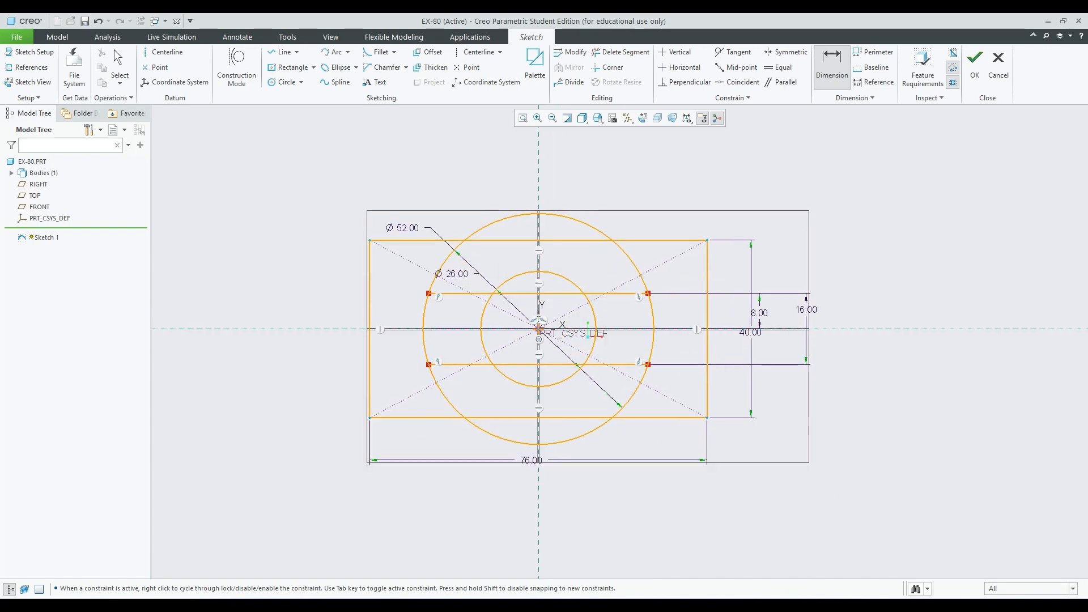
click(780, 604)
key(alt+Tab)
click(978, 64)
scroll(676, 302, up, 2)
mouse_move(901, 329)
middle_down()
mouse_move(885, 357)
mouse_move(874, 350)
mouse_move(884, 357)
middle_up()
key(alt+Tab)
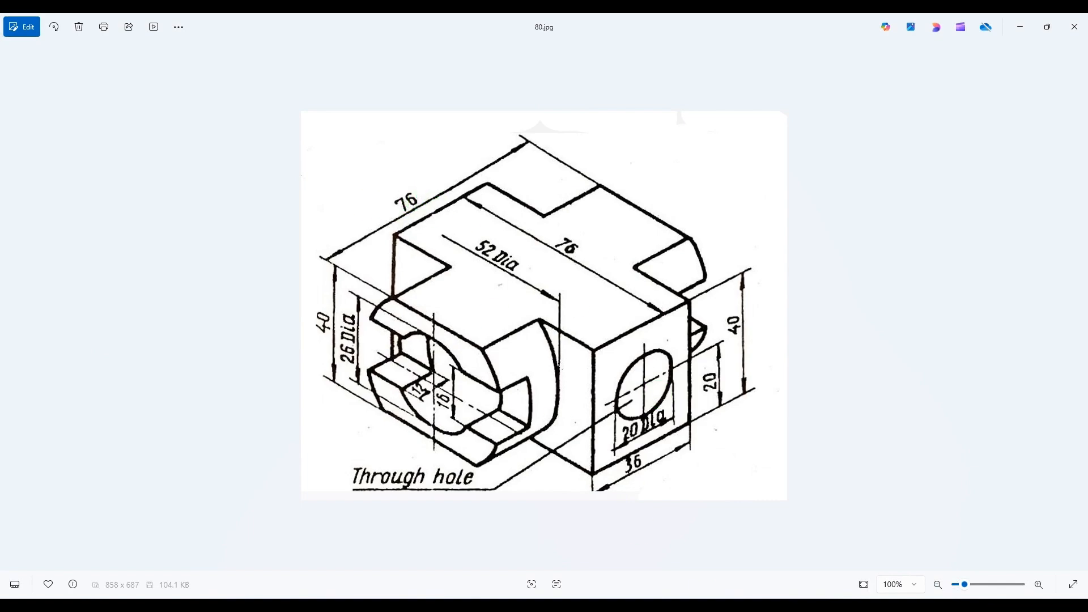
key(alt+Tab)
Set the selection filter to Sketch Region and select the upper and lower regions between the circles, bounded by the rectangle and horizontal lines.
scroll(680, 277, down, 3)
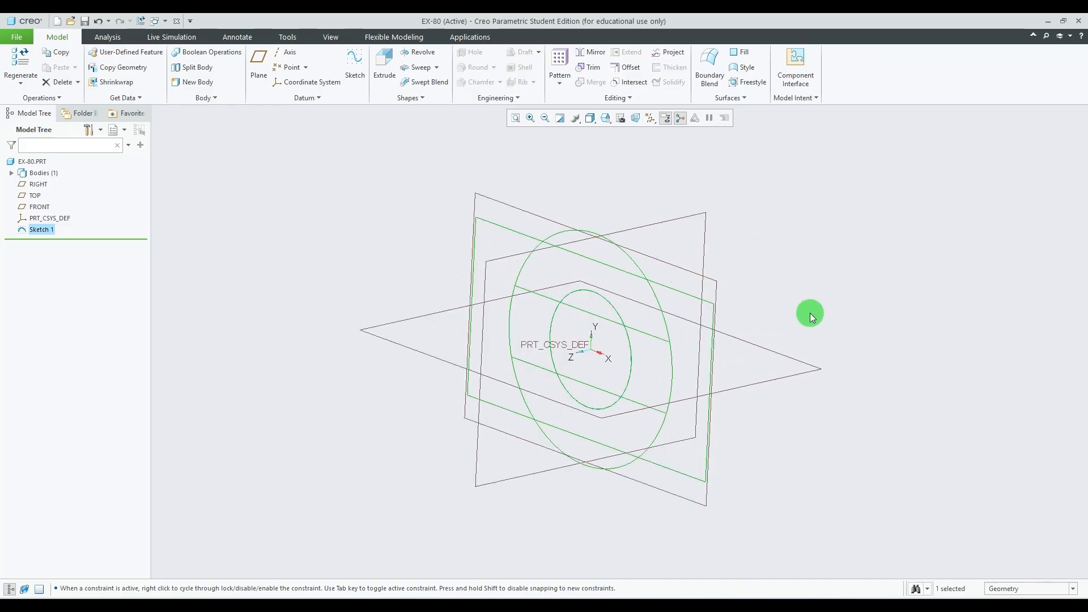
click(1072, 588)
click(1029, 564)
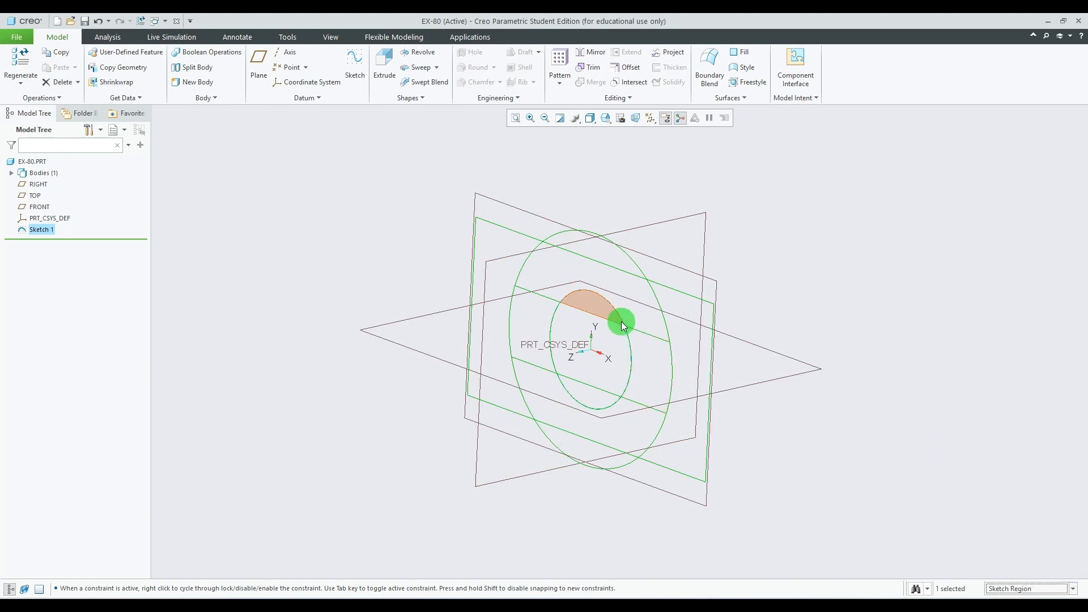
click(615, 291)
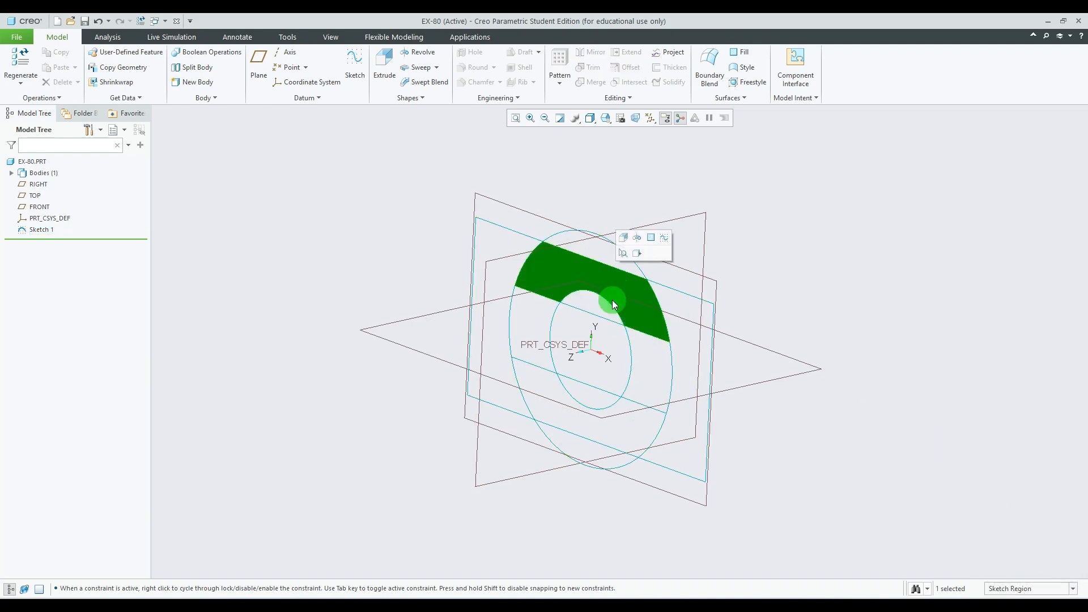
ctrl+click(606, 433)
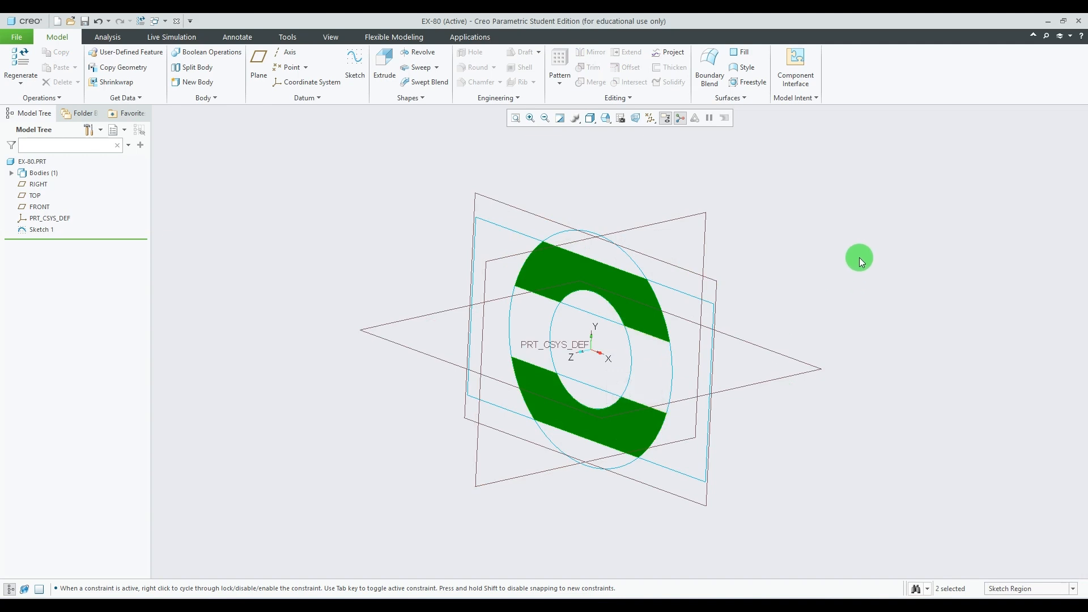
mouse_move(857, 257)
middle_down()
mouse_move(857, 275)
mouse_move(879, 274)
mouse_move(842, 257)
middle_up()
Extrude the two selected regions as a solid, symmetrically about the sketch plane, with a depth of 76 mm.
click(384, 73)
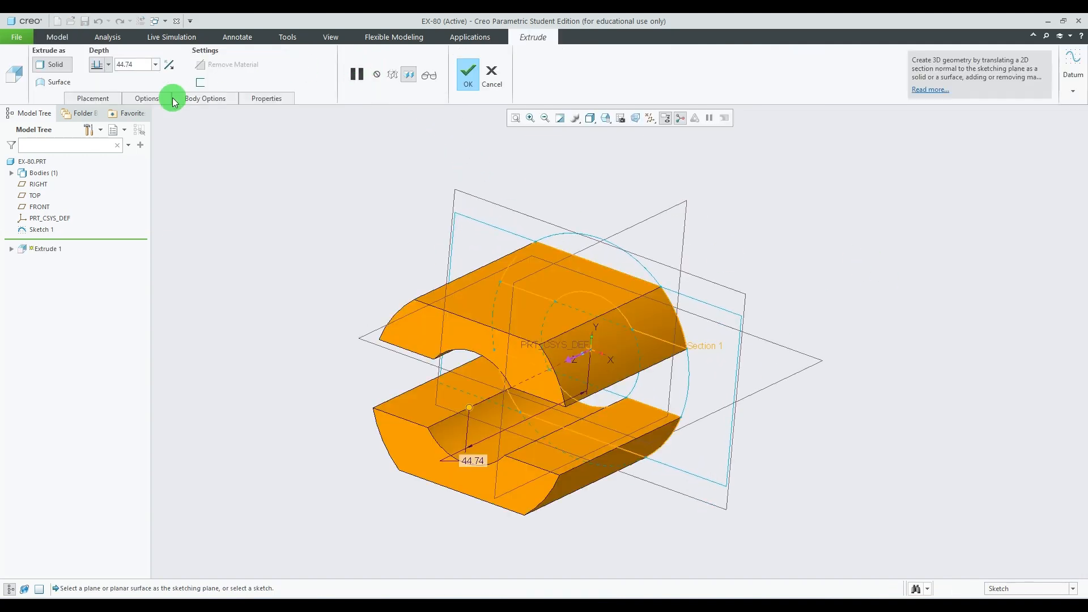
click(110, 64)
click(96, 97)
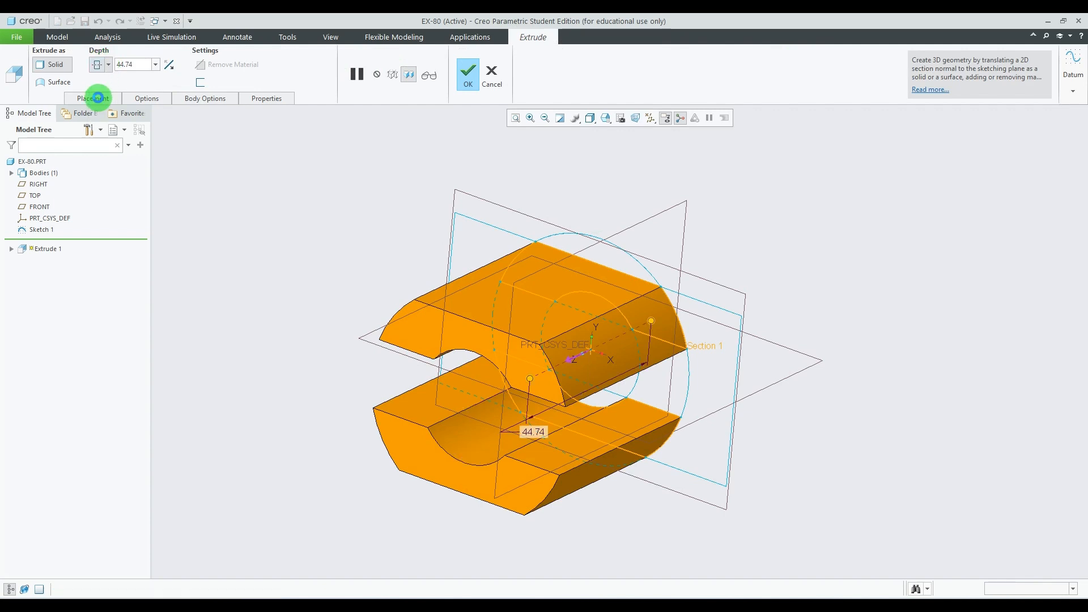
text(7)
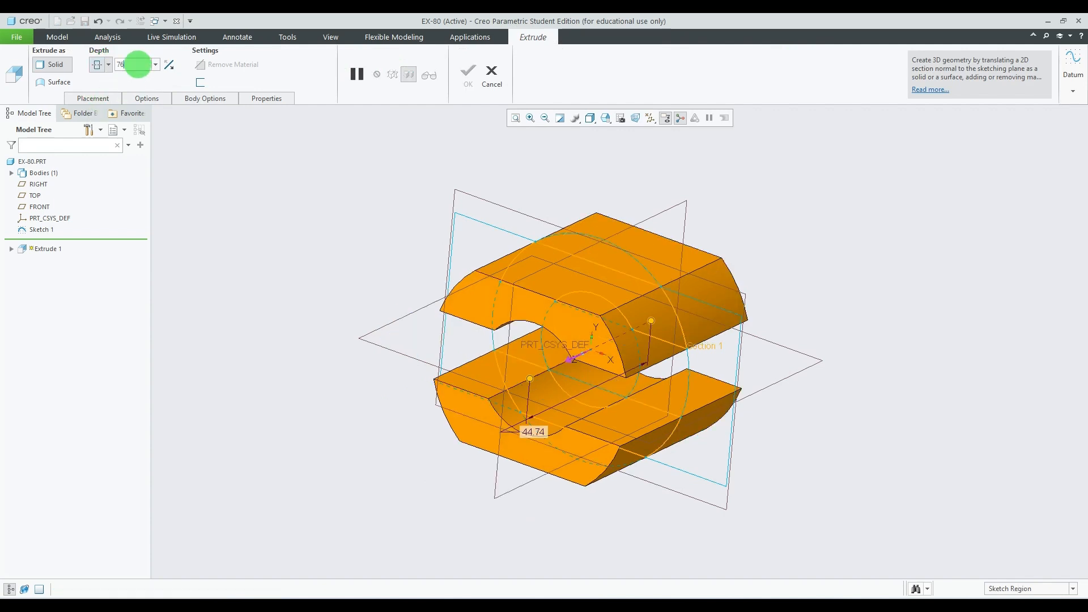
text(6)
key(Return)
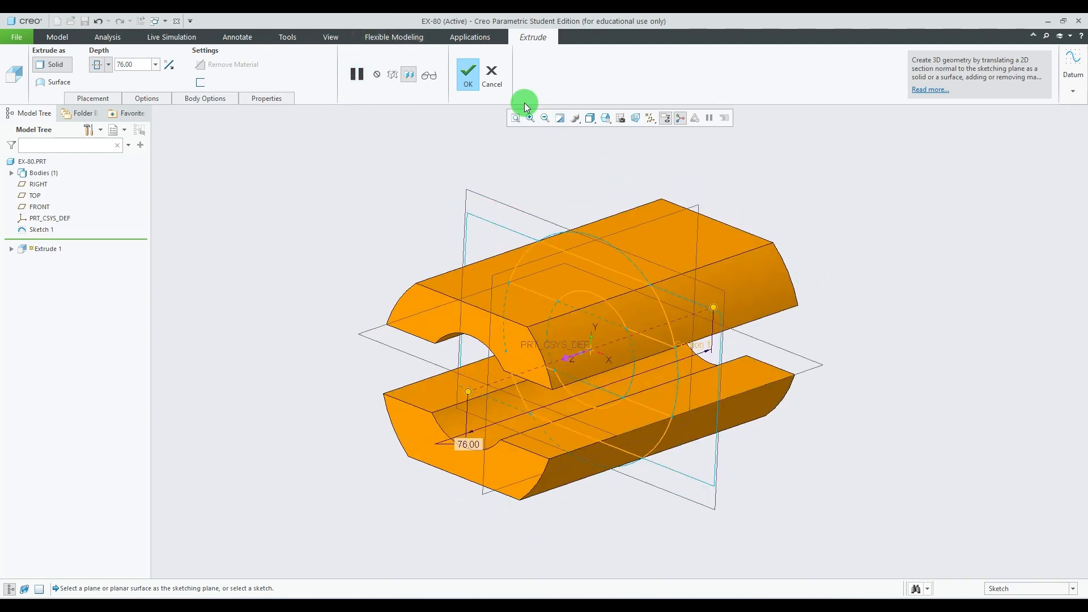
click(468, 73)
Select the two side regions between the 26 mm and 52 mm circles, enclosed by the horizontal lines.
middle_drag(944, 294, 901, 294)
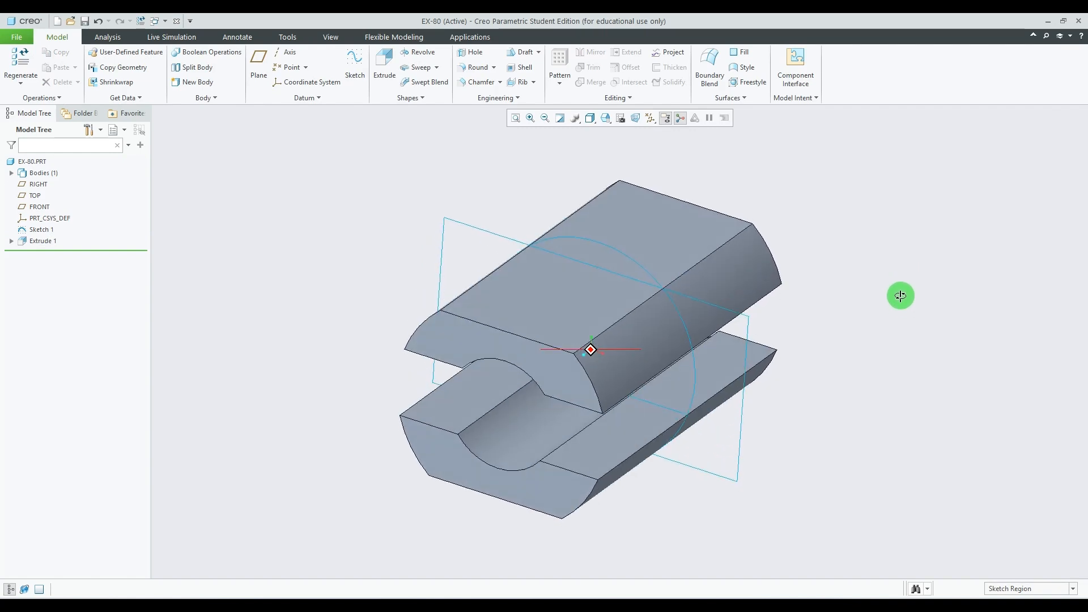
middle_drag(842, 410, 858, 351)
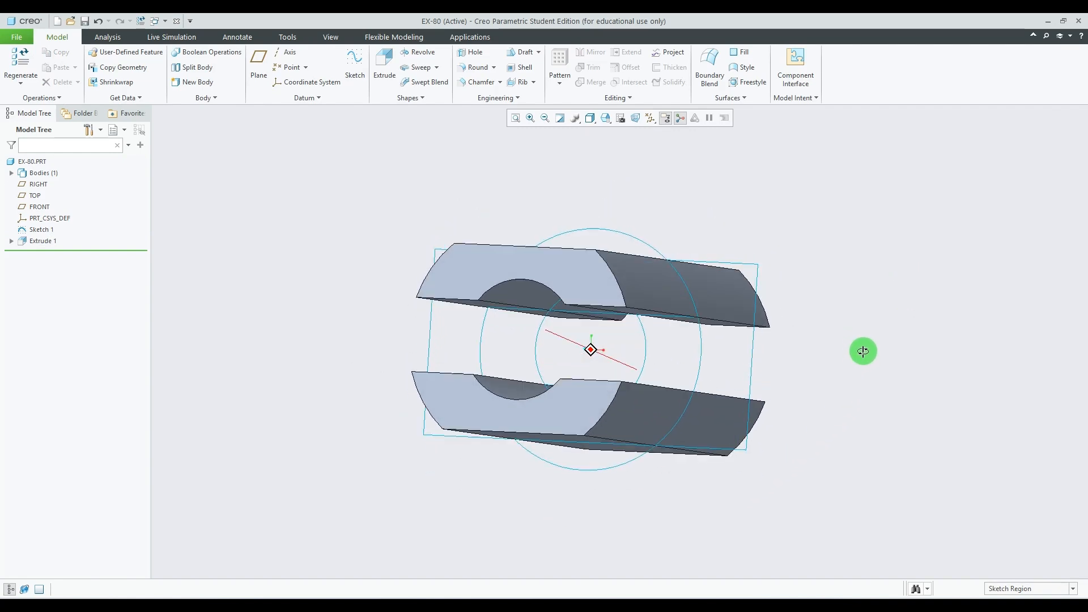
click(680, 357)
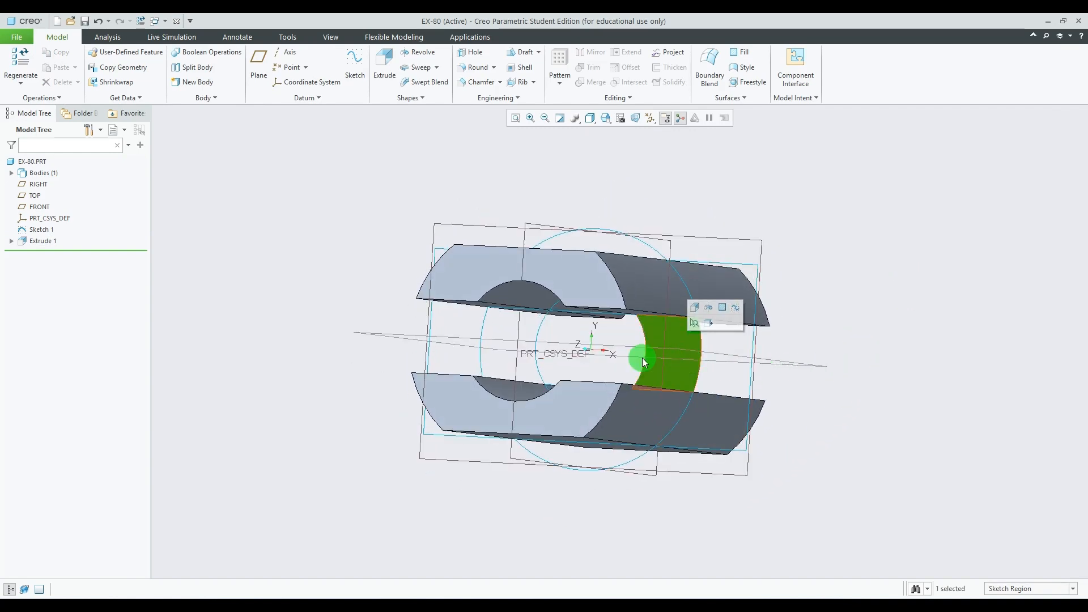
ctrl+click(515, 348)
mouse_move(949, 252)
middle_down()
mouse_move(951, 272)
mouse_move(945, 250)
mouse_move(950, 262)
mouse_move(935, 259)
middle_up()
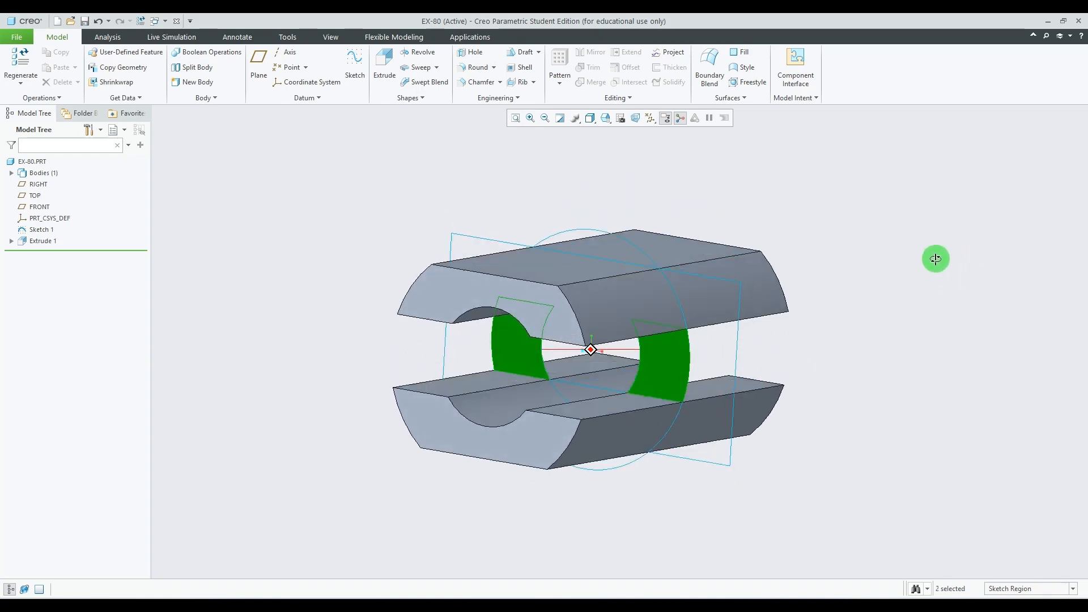
Extrude the two side regions symmetrically about the sketch plane with a depth of 76-24 mm.
click(383, 70)
click(108, 64)
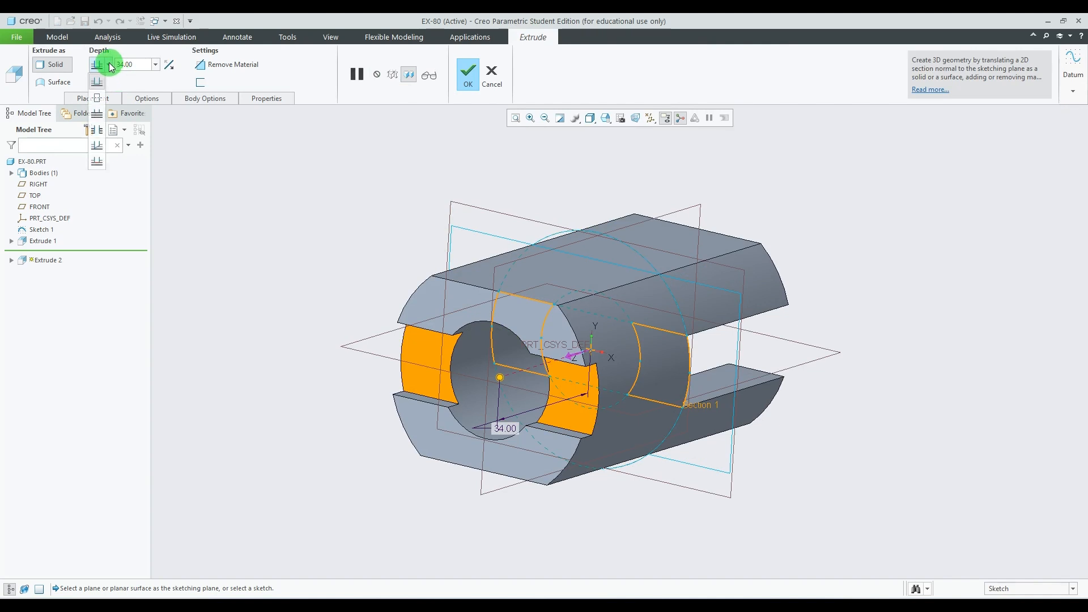
click(98, 96)
double_click(137, 65)
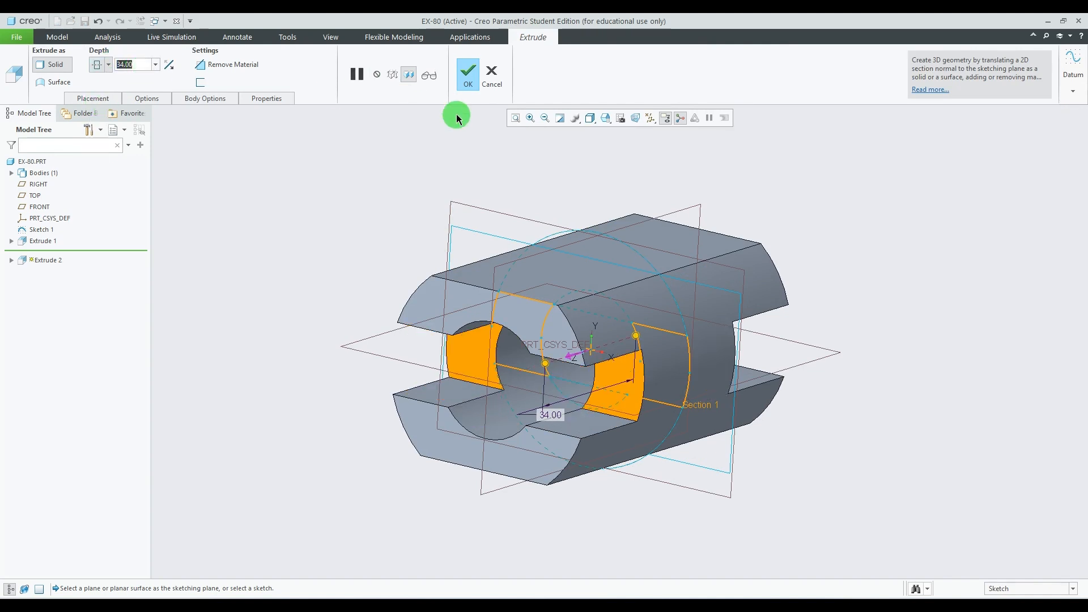
text(76-)
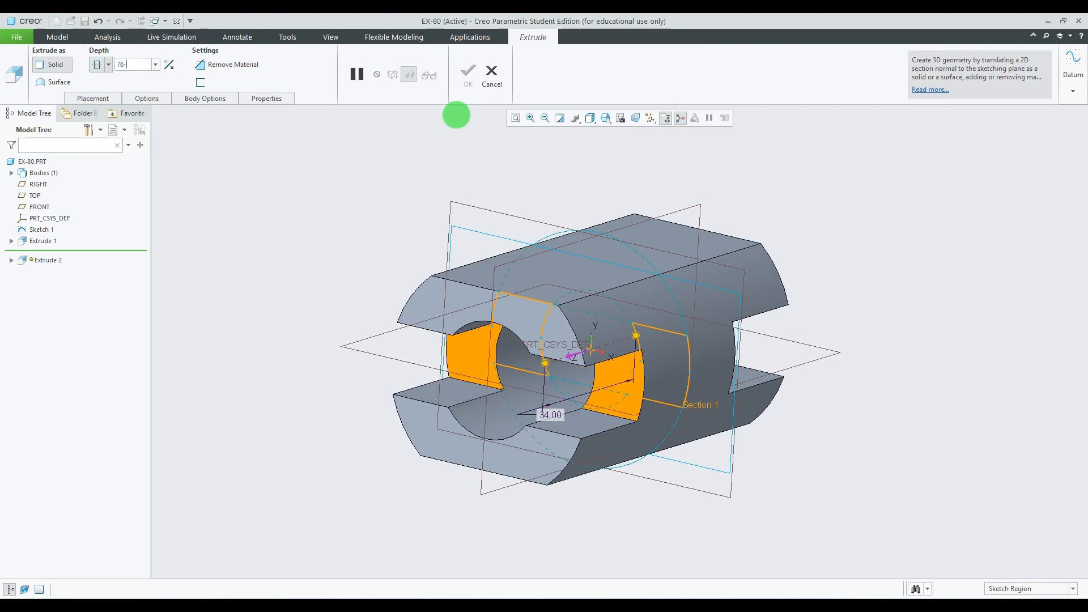
text(24)
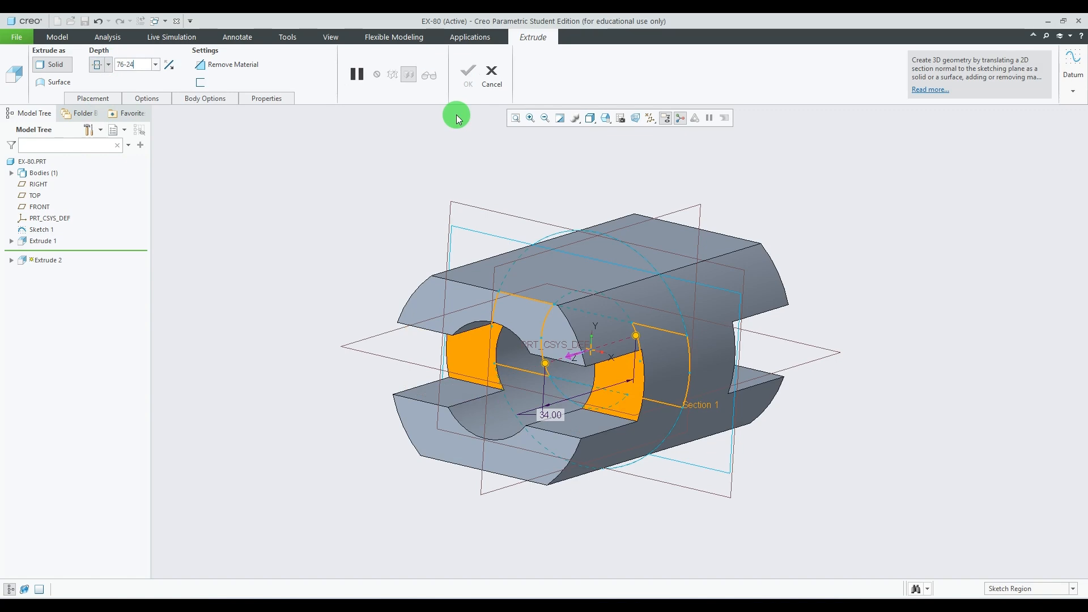
mouse_move(800, 353)
middle_down()
mouse_move(809, 340)
mouse_move(720, 330)
mouse_move(728, 316)
mouse_move(772, 340)
mouse_move(828, 311)
mouse_move(552, 90)
middle_up()
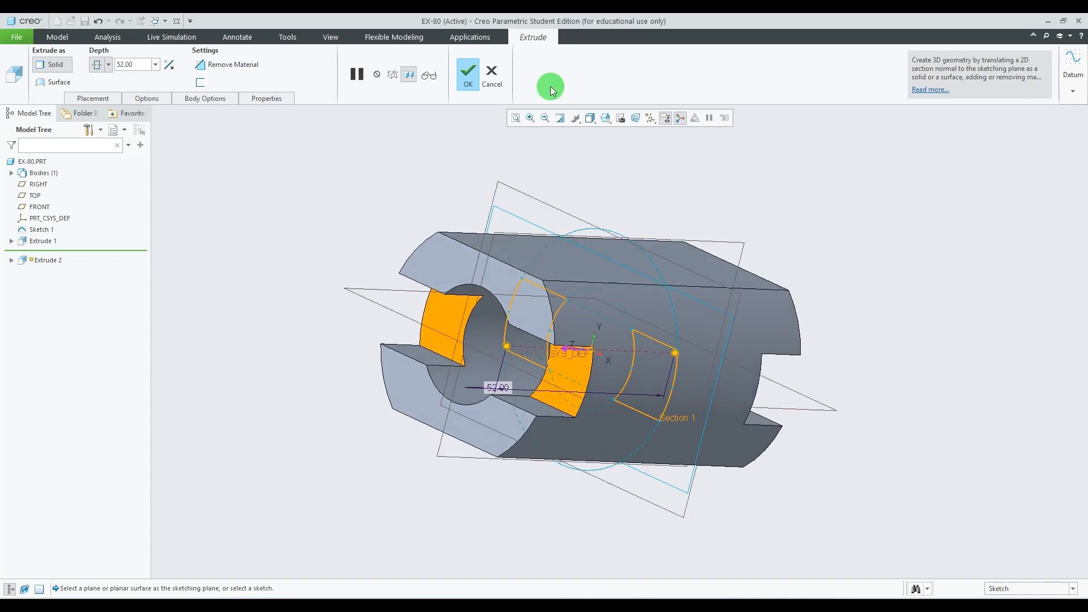
click(465, 73)
Select the two outer rectangle regions beside the 52 mm circle and the three regions inside the 26 mm circle.
mouse_move(849, 268)
middle_down()
mouse_move(862, 235)
mouse_move(865, 266)
middle_up()
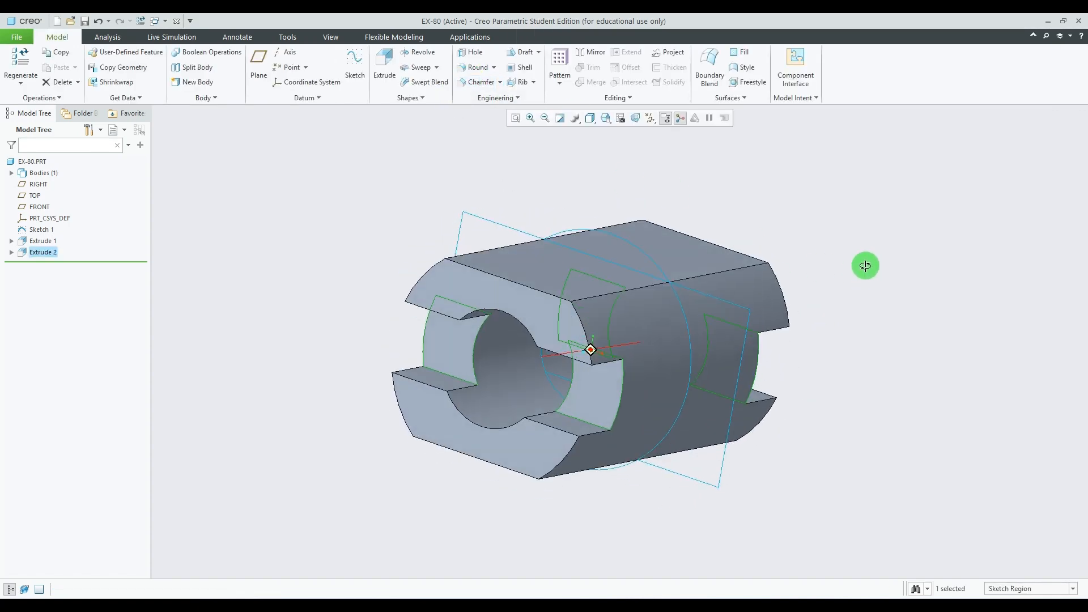
click(704, 369)
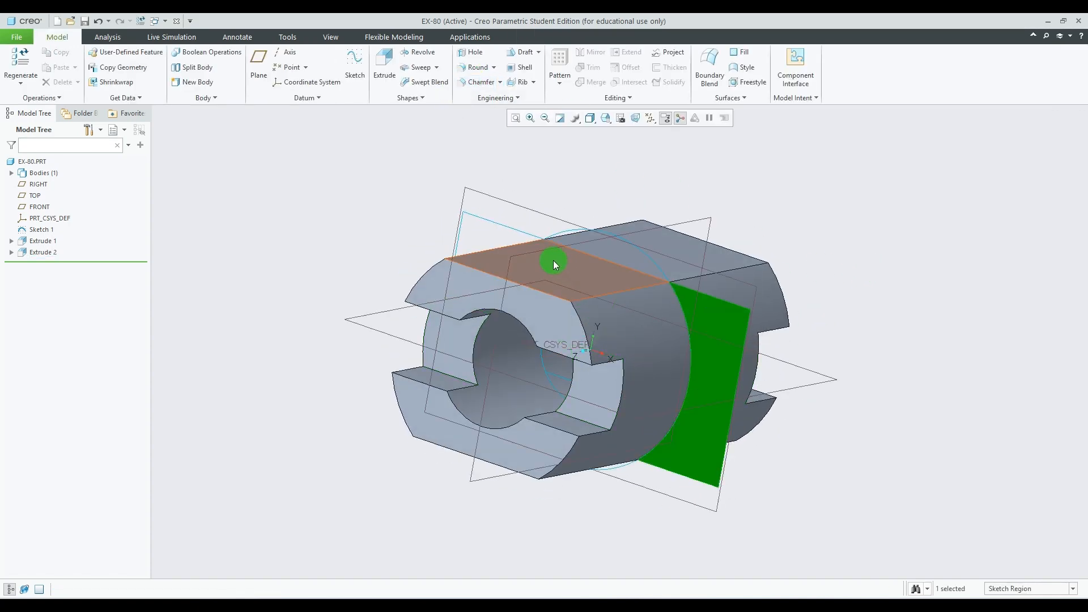
ctrl+click(503, 234)
mouse_move(829, 246)
middle_down()
mouse_move(845, 236)
mouse_move(828, 246)
middle_up()
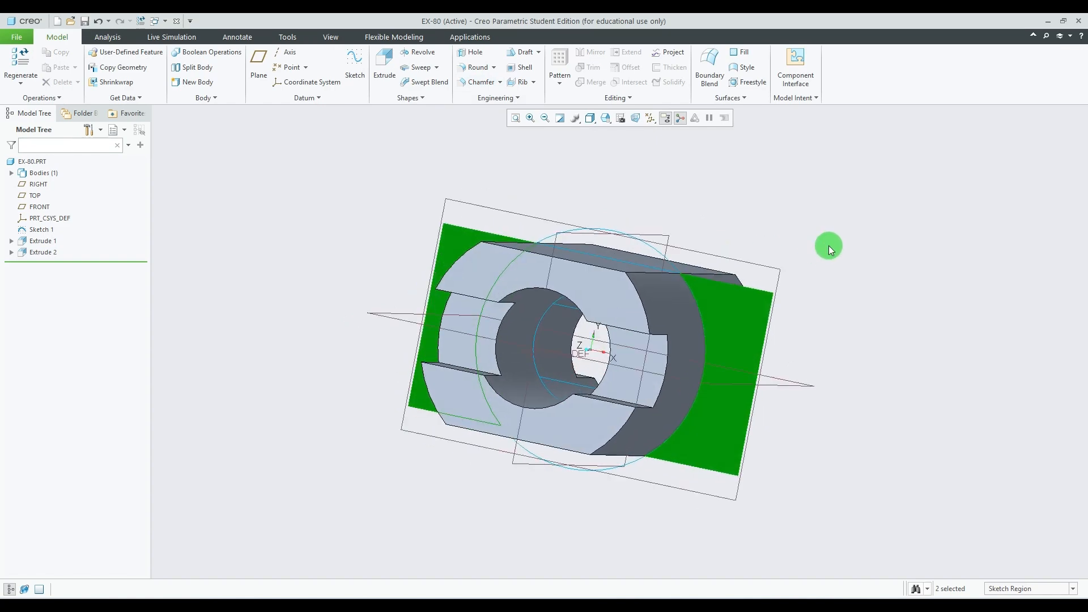
ctrl+click(568, 389)
ctrl+click(614, 349)
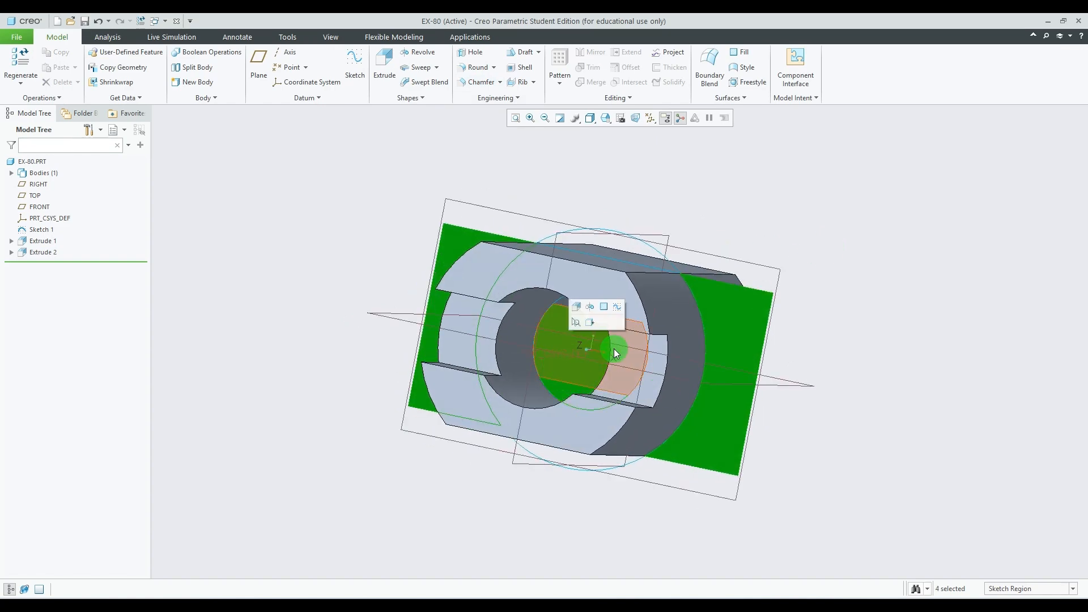
mouse_move(614, 348)
middle_down()
mouse_move(590, 347)
mouse_move(637, 333)
middle_up()
ctrl+click(620, 312)
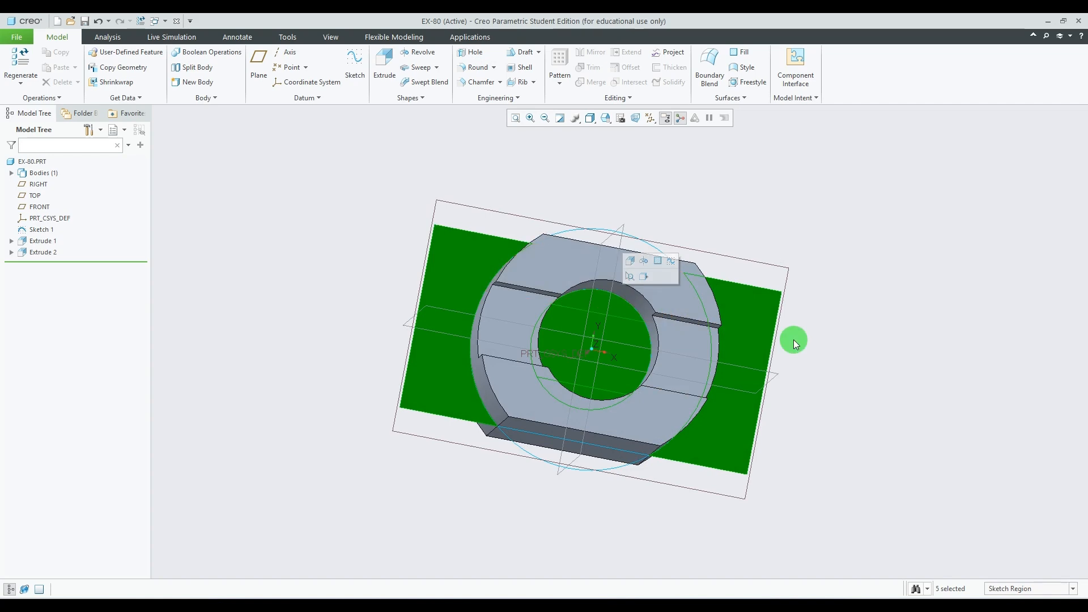
Extrude the five selected regions as a solid, symmetrically about the sketch plane, with a depth of 36 mm.
mouse_move(794, 340)
middle_down()
mouse_move(895, 318)
mouse_move(908, 332)
mouse_move(881, 338)
middle_up()
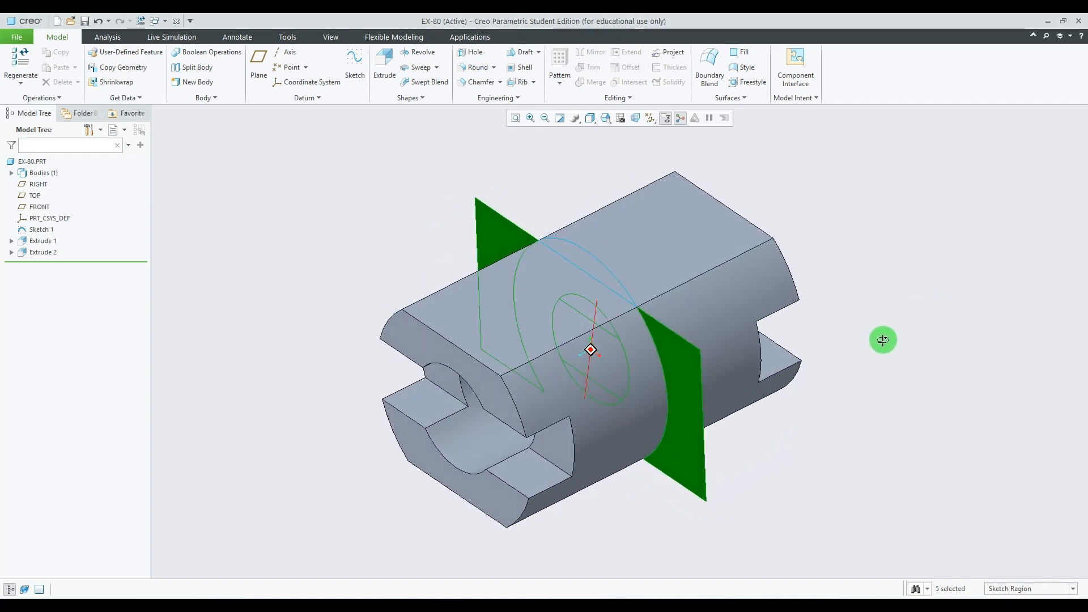
key(alt+Tab)
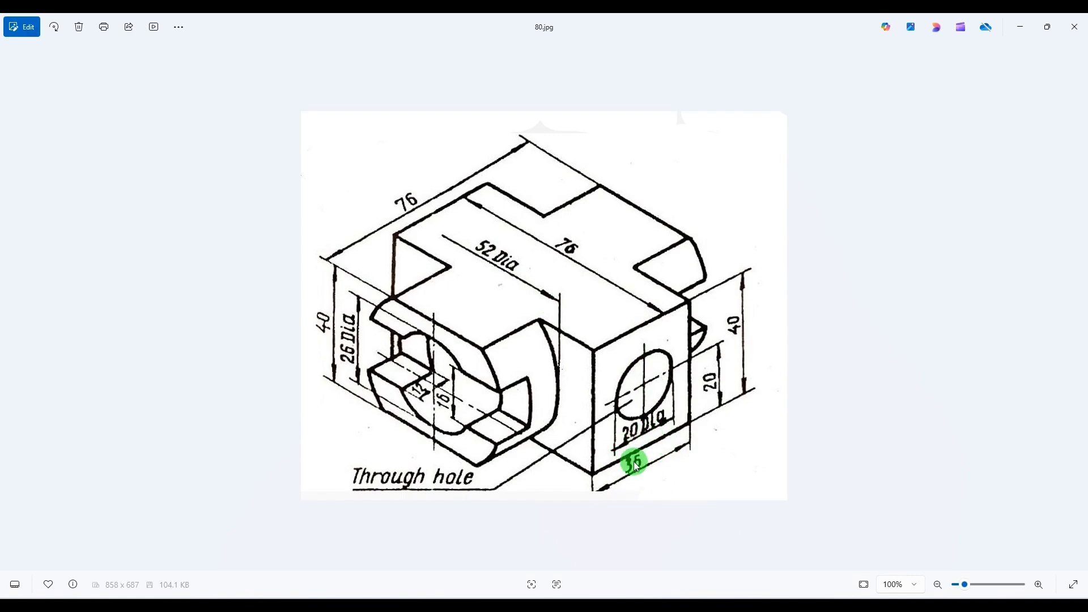
key(alt+Tab)
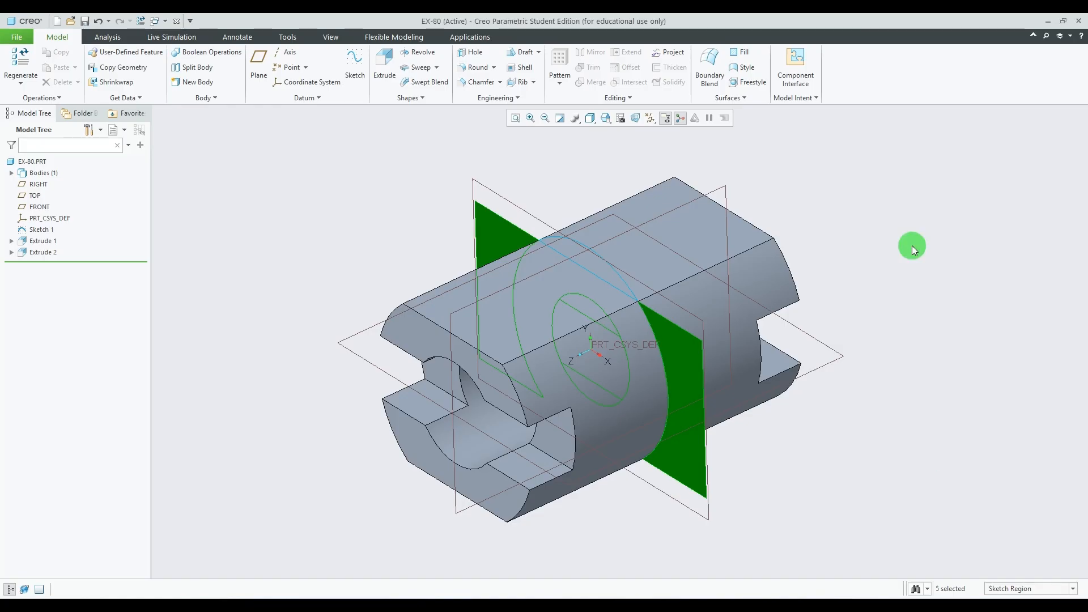
click(381, 78)
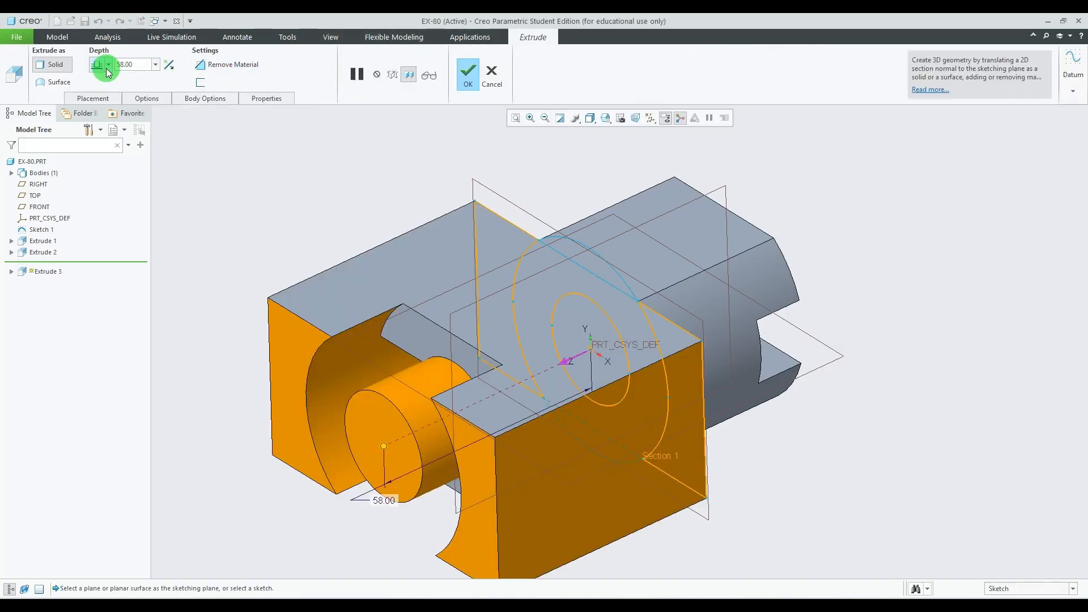
click(108, 64)
click(96, 91)
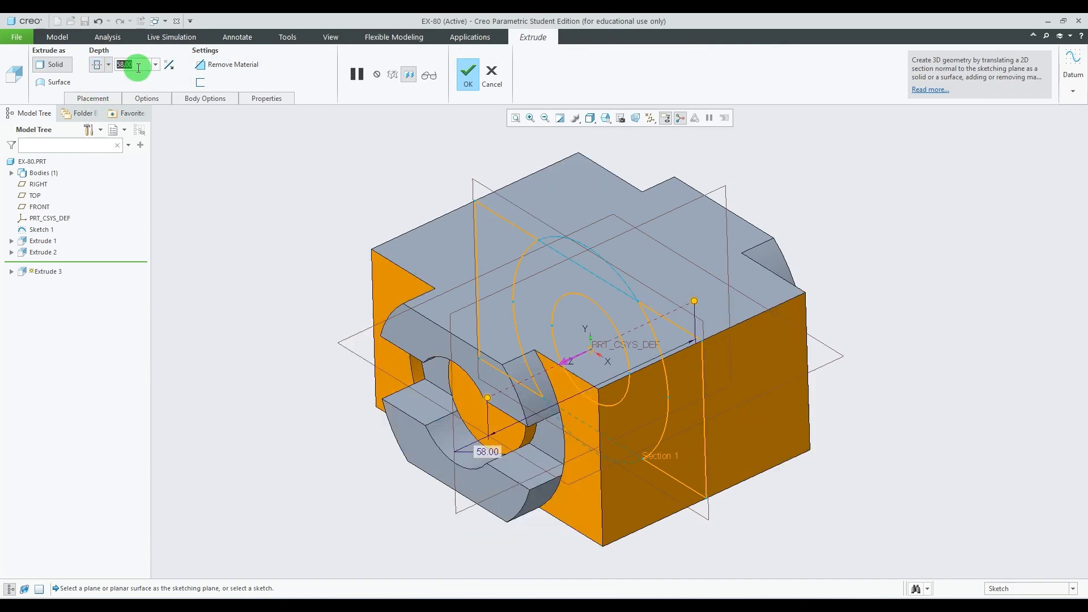
text(36)
key(Return)
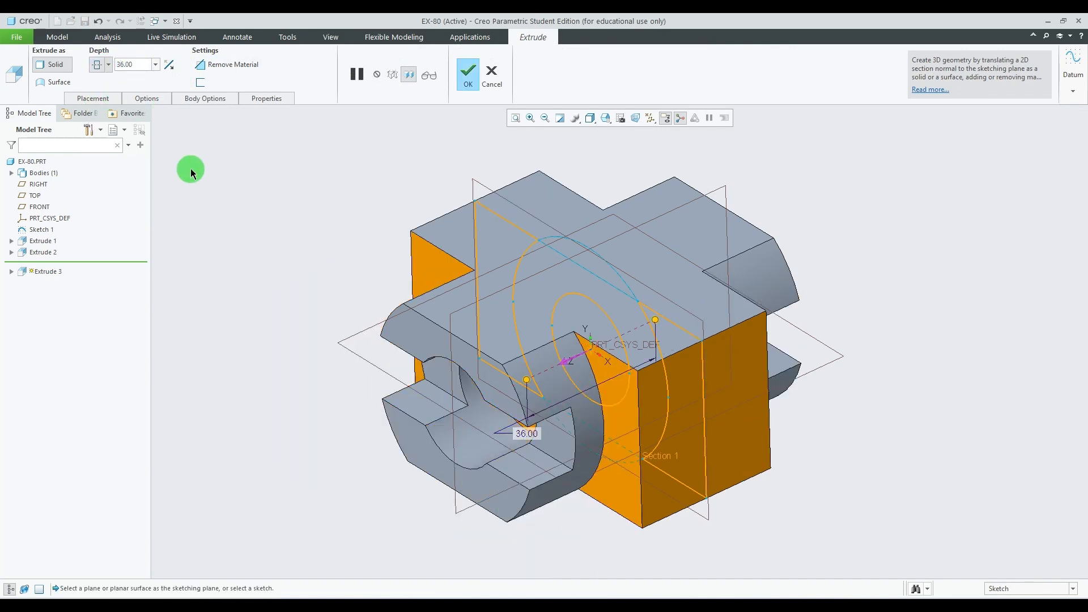
middle_drag(893, 380, 915, 328)
click(468, 84)
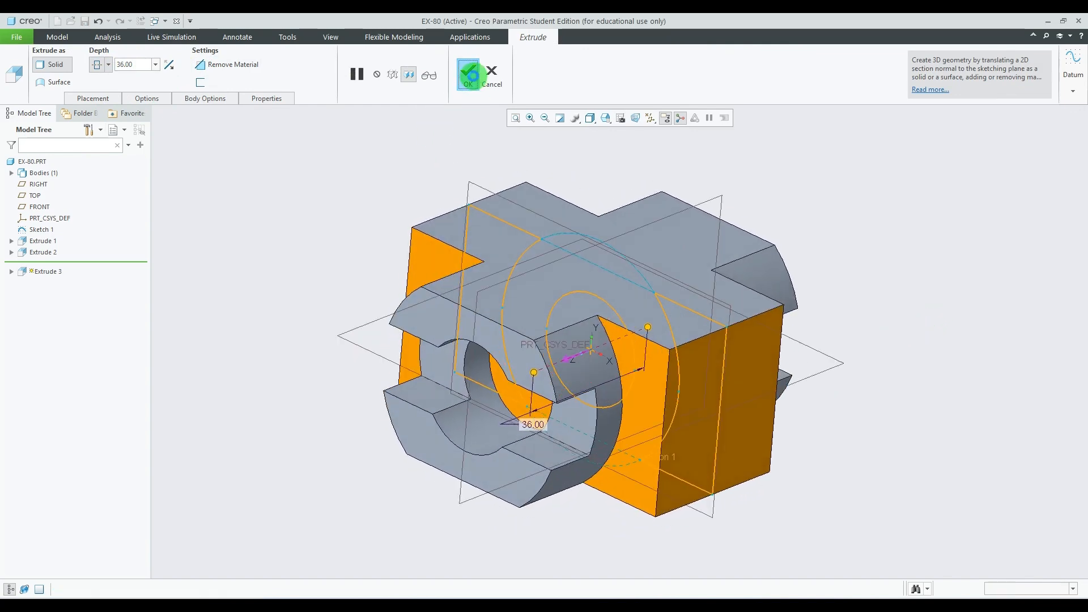
Hide the front-plane sketch, Sketch 1, that was used for the three extrusions.
middle_drag(971, 274, 901, 265)
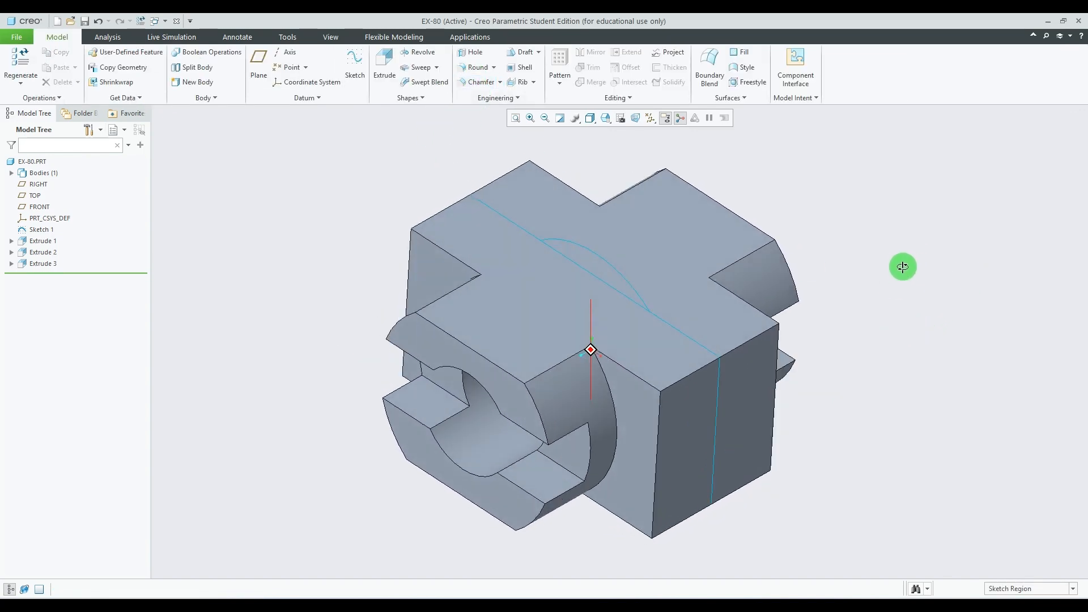
right_click(47, 230)
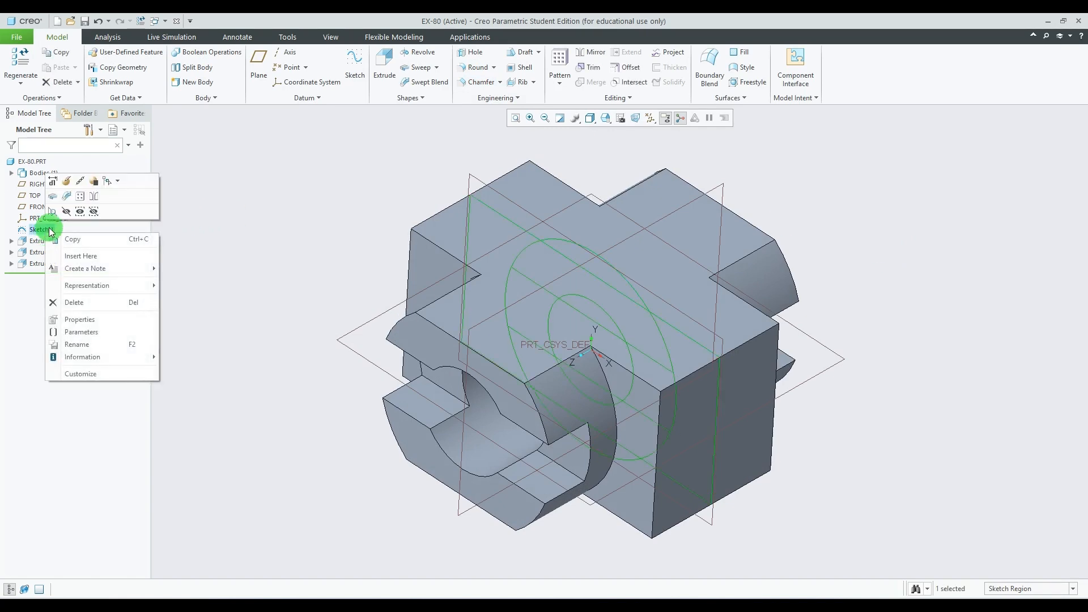
click(66, 215)
middle_drag(926, 272, 878, 334)
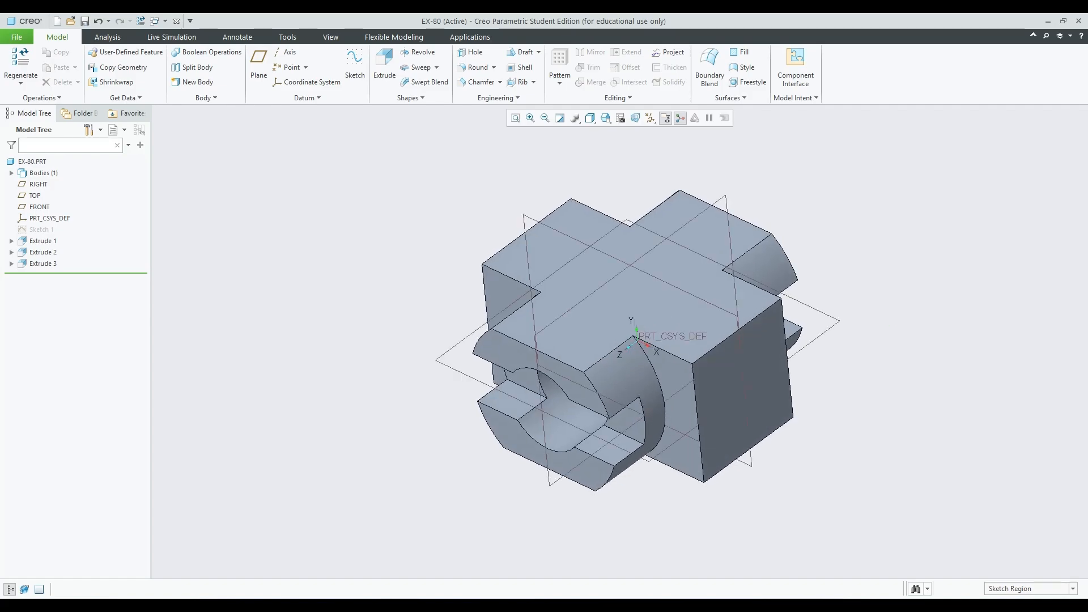
Check the through hole in the 80.jpg reference drawing and start a sketch on the flat X-side face of the 36 mm wide block, viewed face-on.
key(alt+Tab)
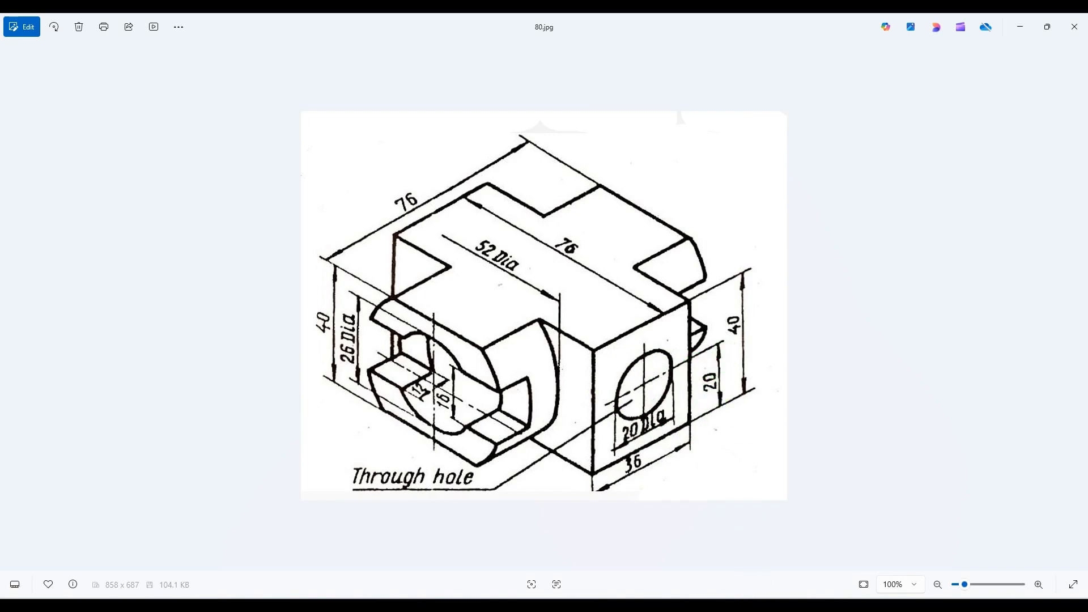
click(745, 601)
middle_drag(759, 299, 793, 367)
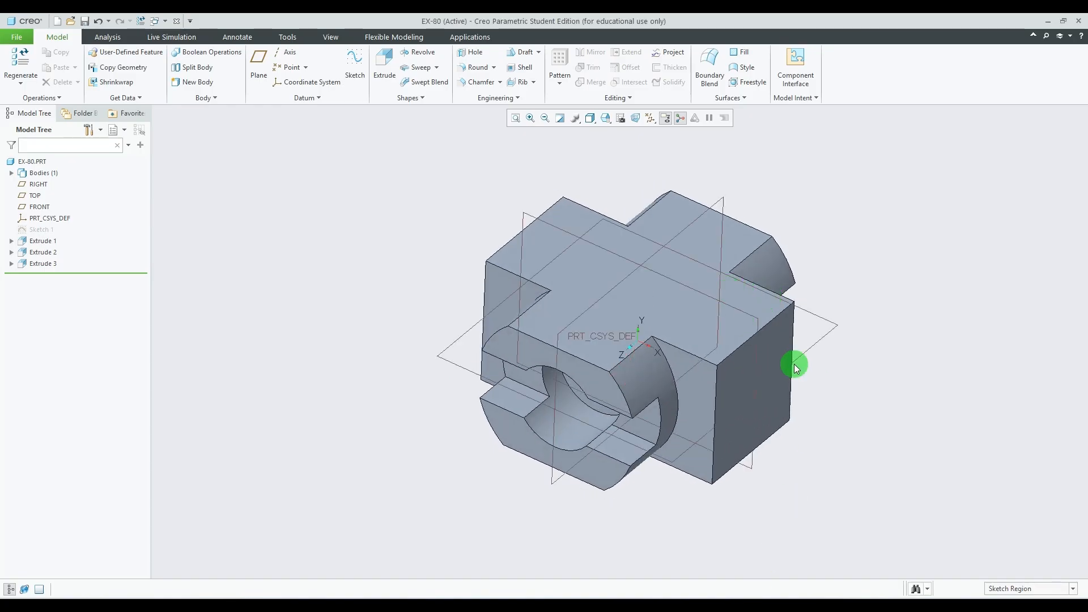
click(344, 63)
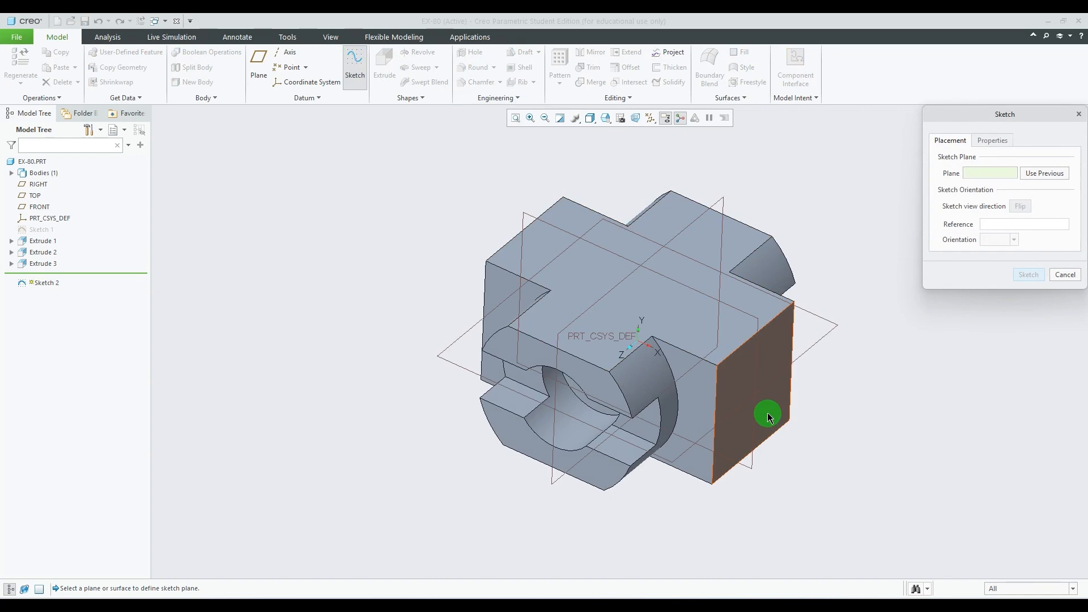
click(749, 385)
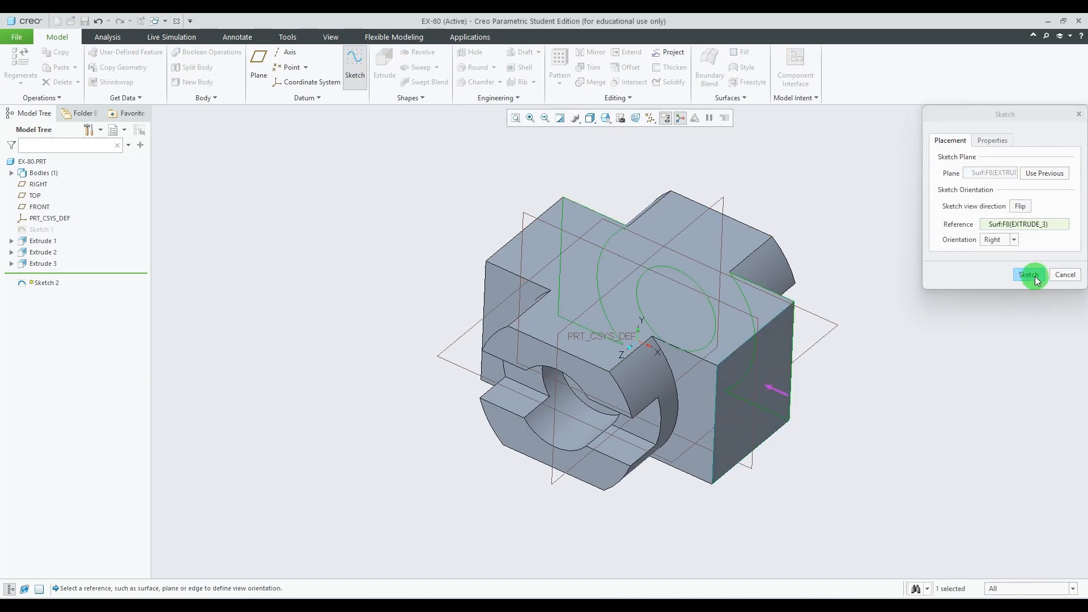
click(1029, 275)
click(639, 118)
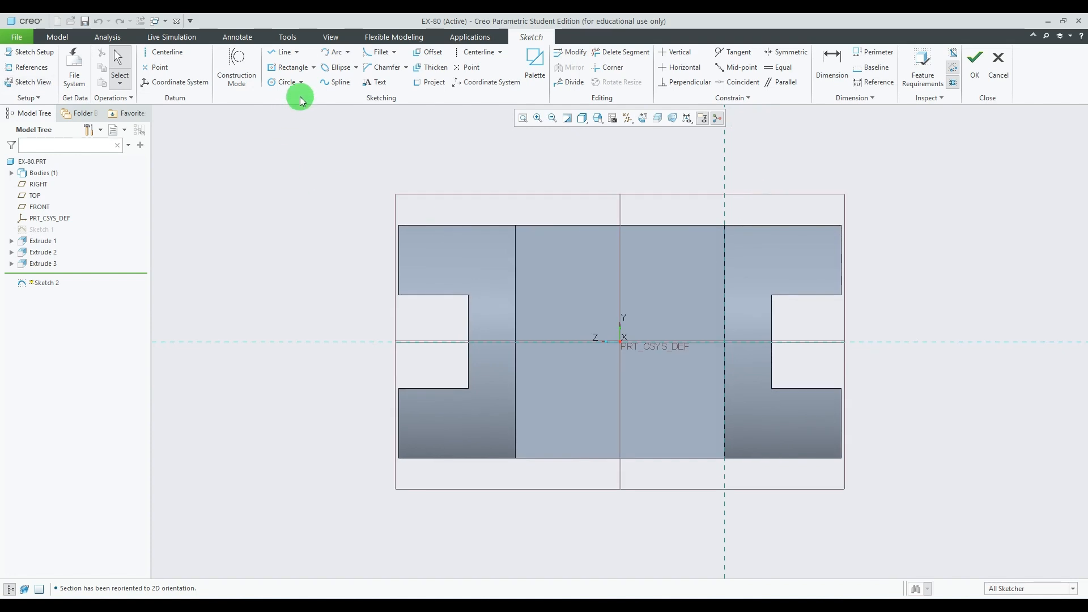
Sketch a circle centred on the face at the origin, set its diameter to 20 mm and finish the sketch.
click(286, 82)
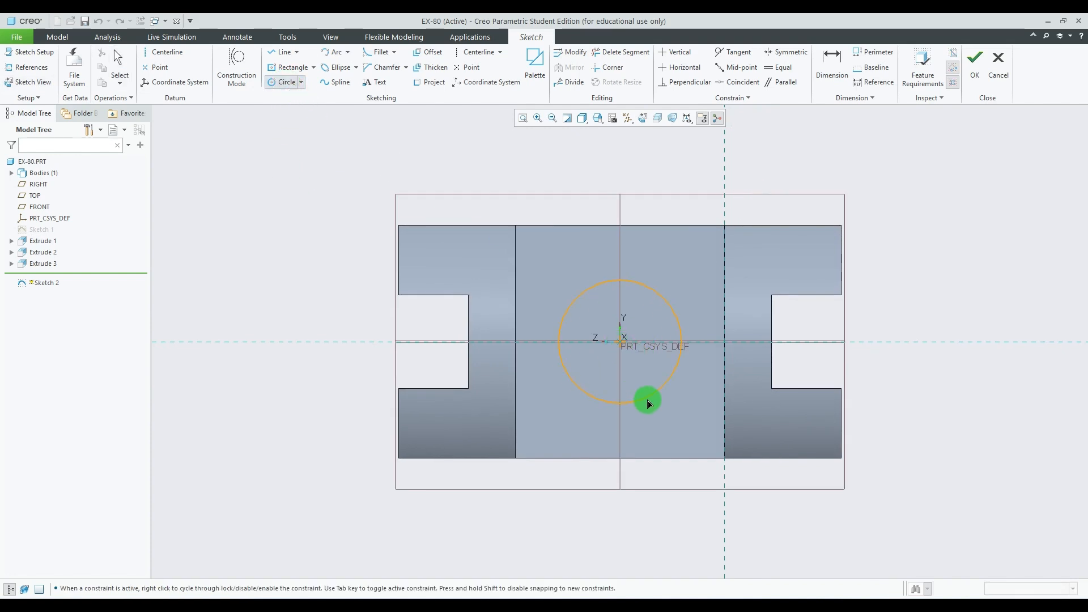
click(651, 409)
middle_click(686, 258)
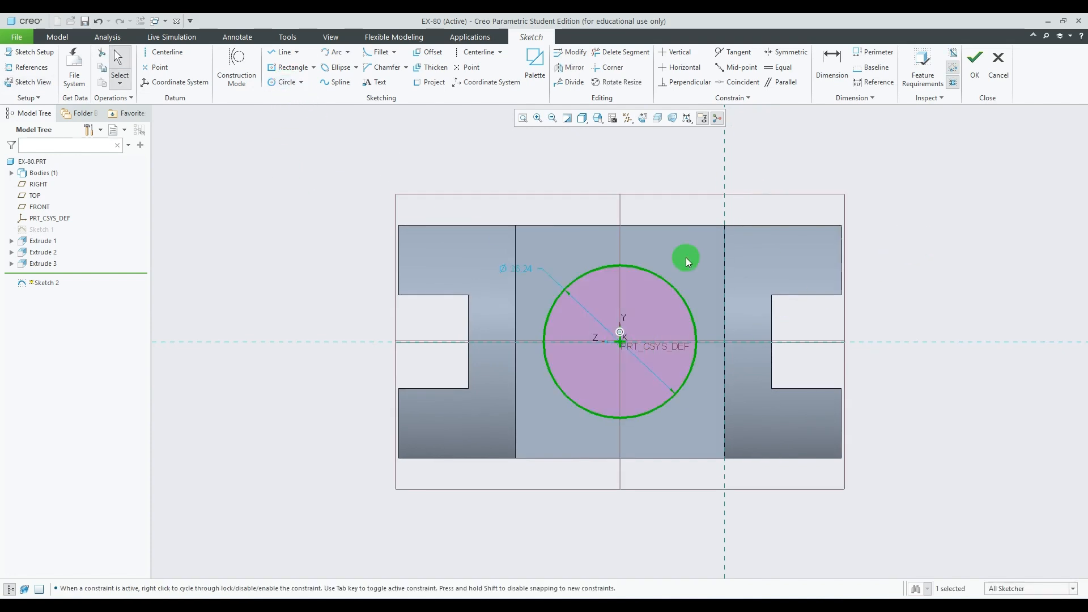
double_click(528, 269)
text(20)
key(Return)
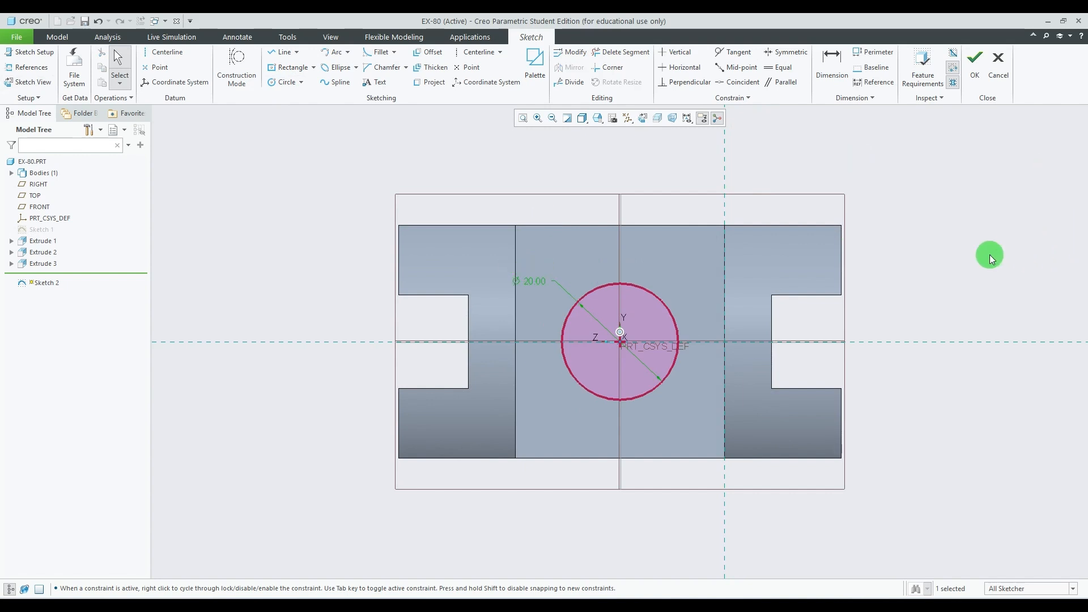
click(954, 250)
scroll(661, 317, down, 2)
scroll(674, 322, up, 3)
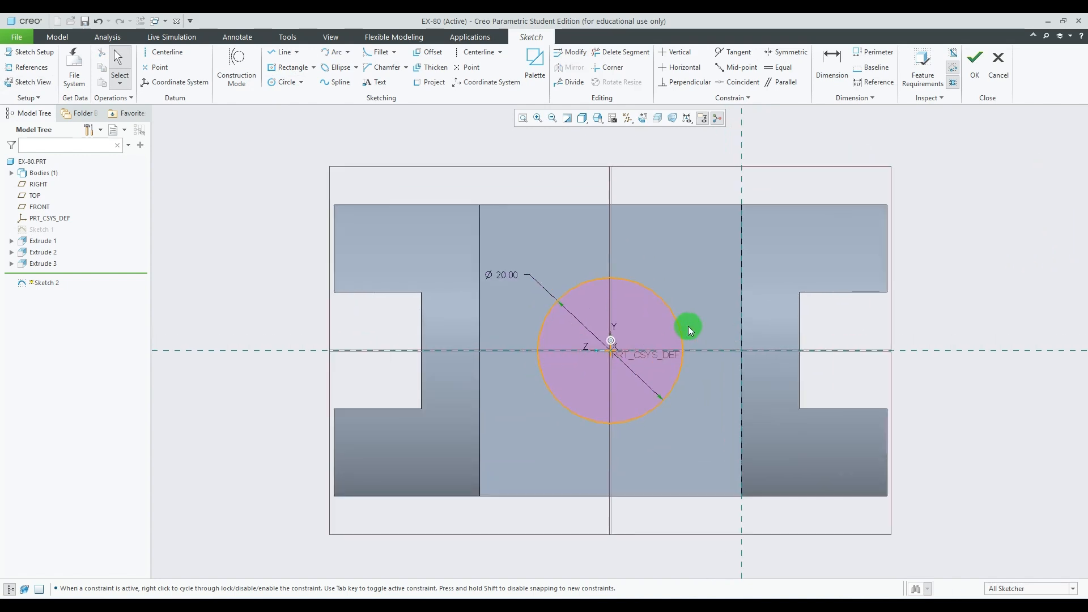
scroll(627, 358, up, 3)
scroll(627, 357, down, 5)
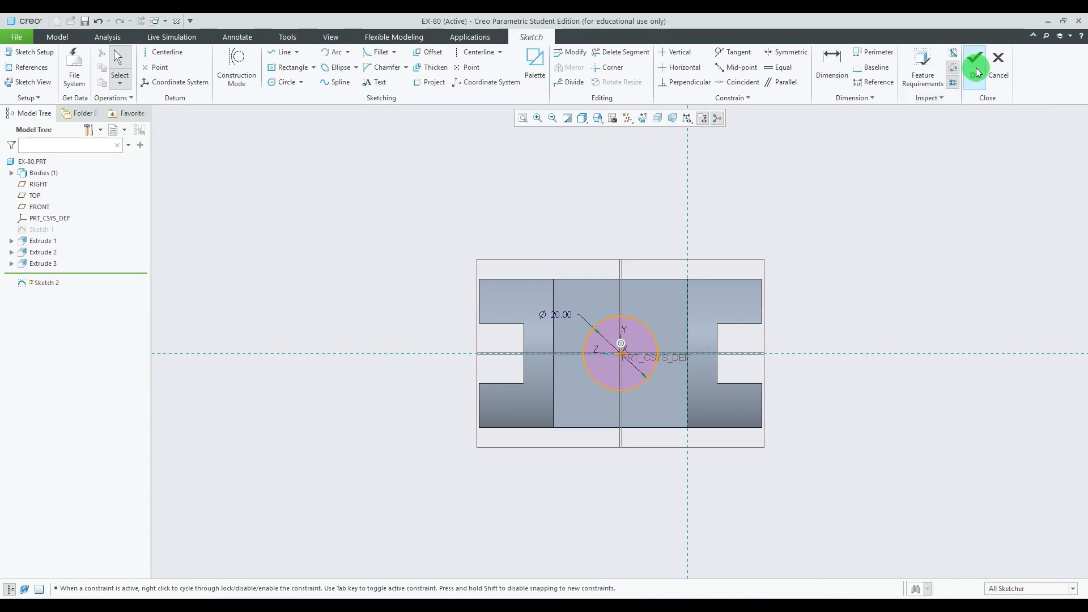
click(976, 71)
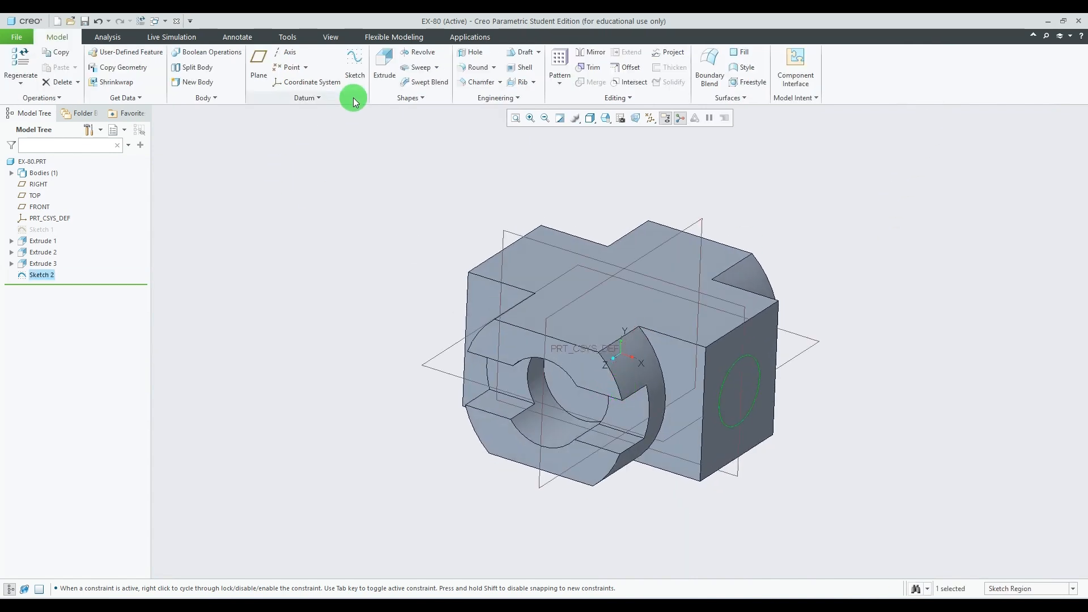
Cut the 20 mm circle as an extrusion that removes material through all surfaces of the block.
click(384, 62)
click(761, 402)
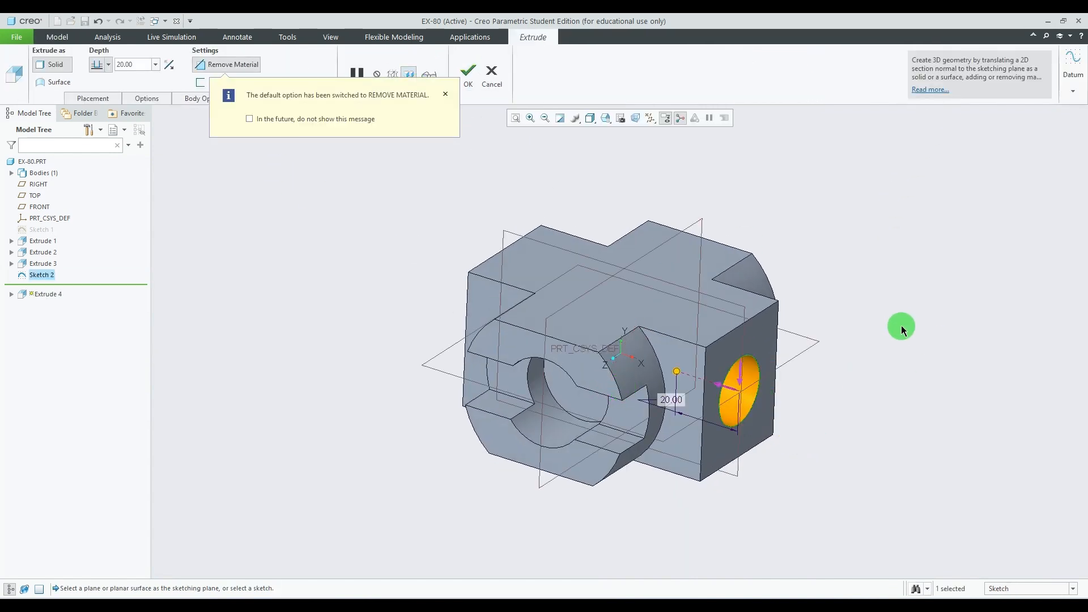
middle_drag(901, 326, 631, 272)
click(98, 71)
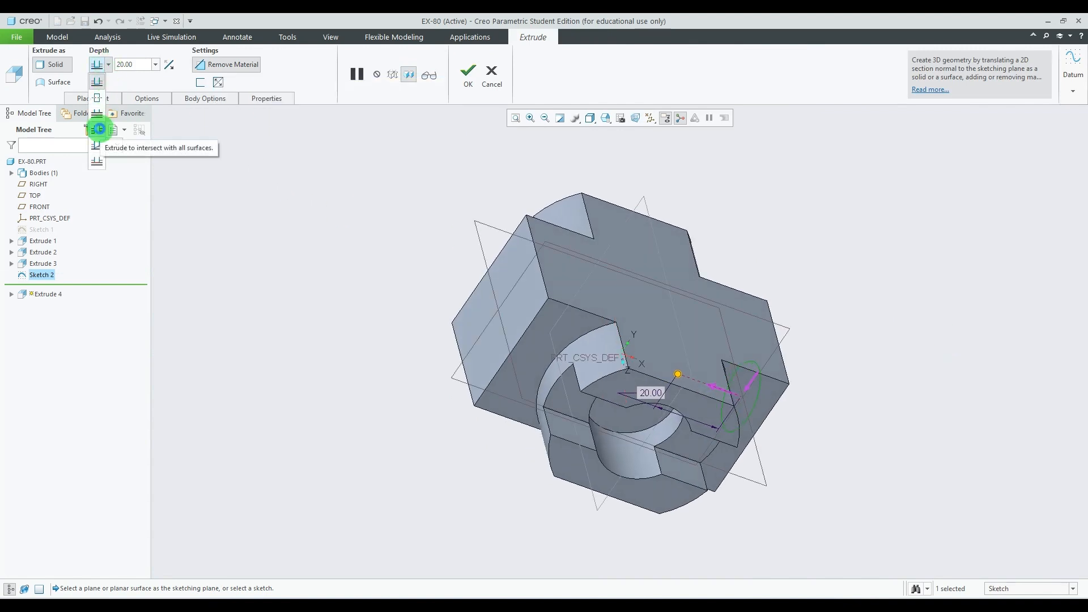
click(101, 131)
mouse_move(820, 321)
middle_down()
mouse_move(733, 281)
mouse_move(810, 317)
middle_up()
click(468, 73)
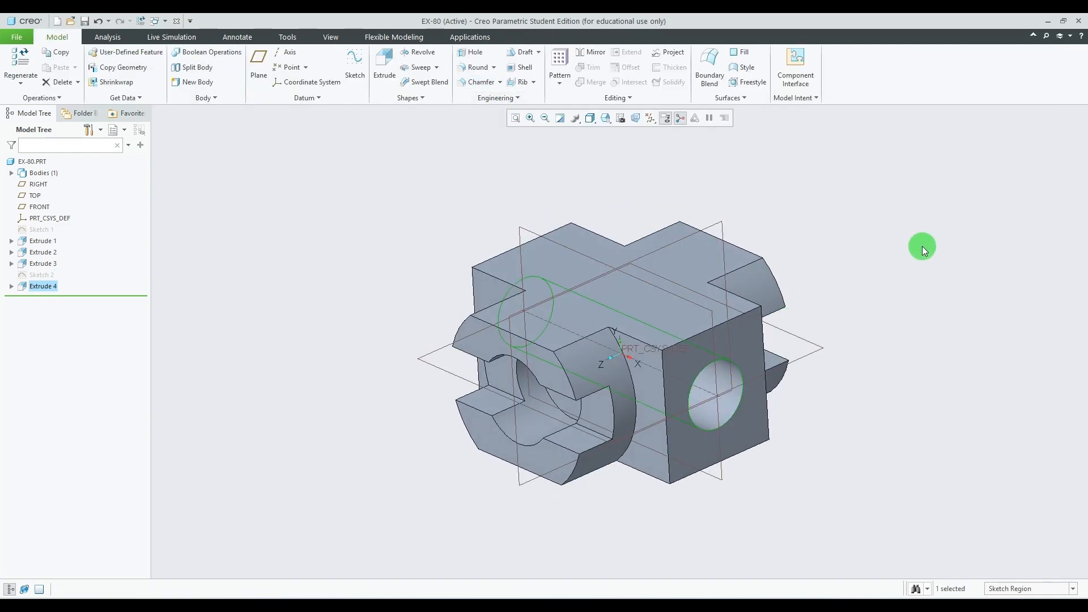
Place the 80.jpg reference drawing beside the model in a narrower window and compare the finished shape with it.
mouse_move(923, 245)
middle_down()
mouse_move(850, 298)
mouse_move(498, 352)
mouse_move(589, 365)
mouse_move(738, 596)
middle_up()
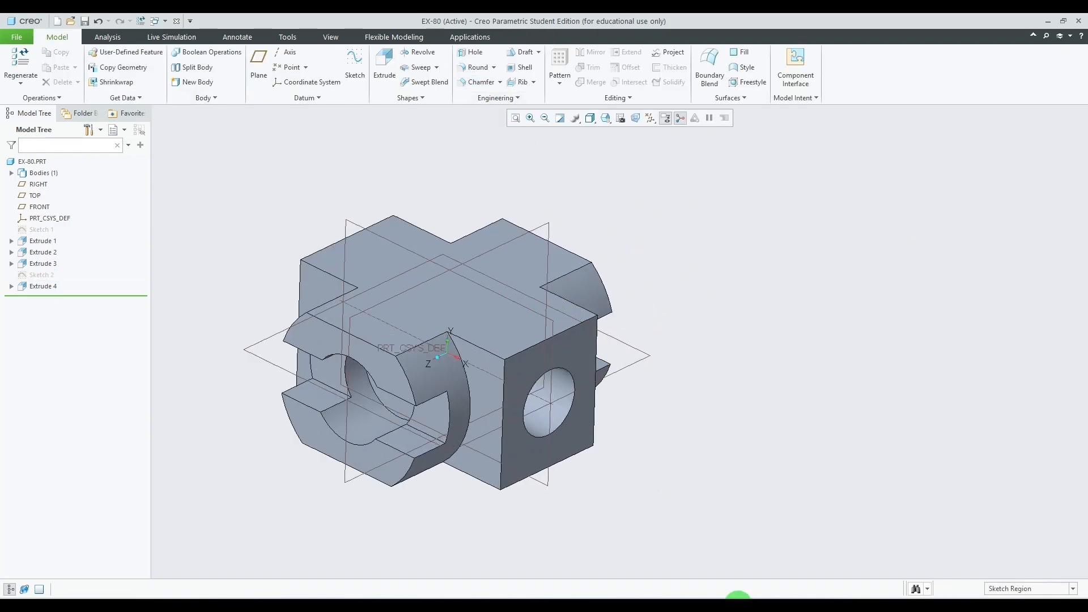
click(738, 596)
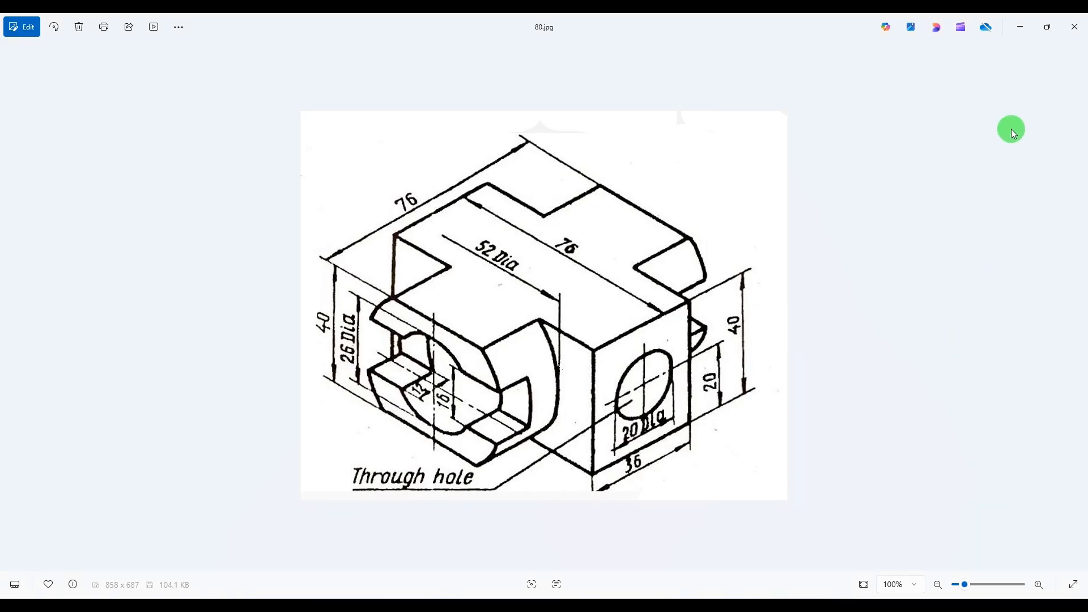
click(1049, 26)
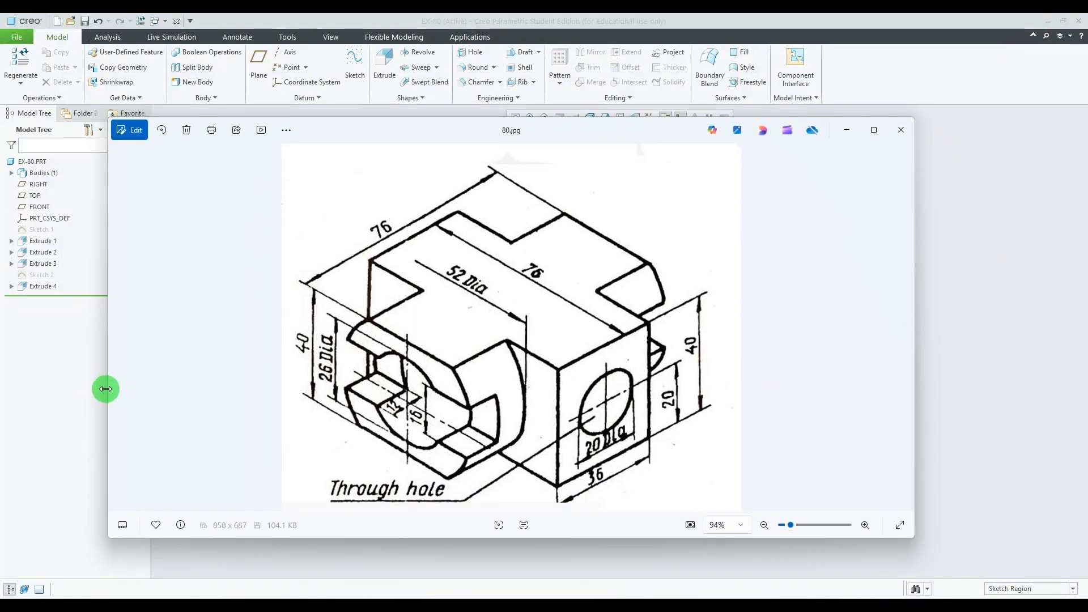
drag(106, 389, 617, 381)
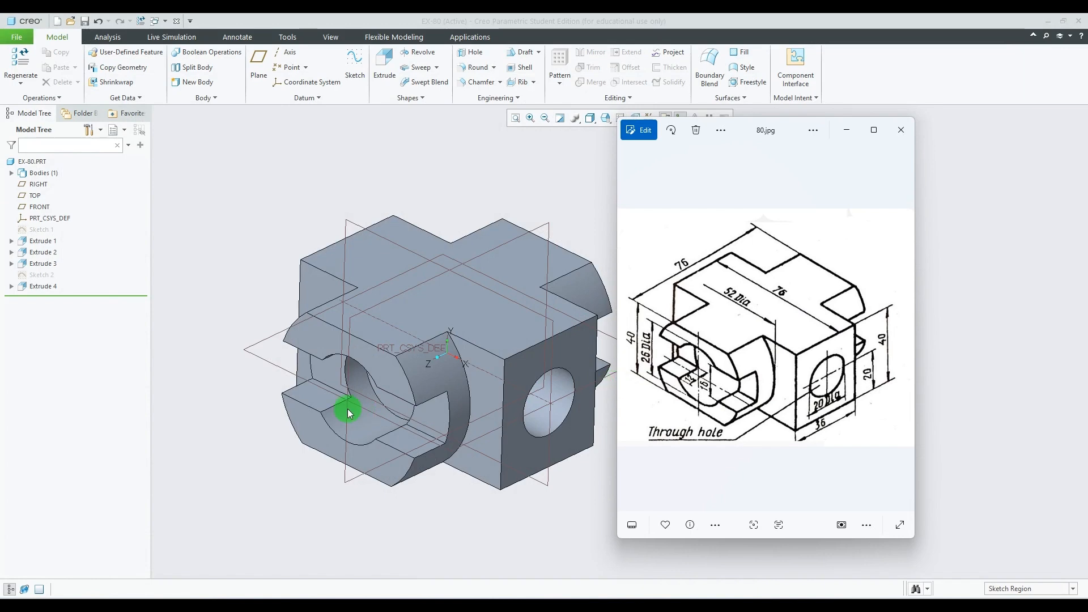
scroll(304, 395, up, 2)
scroll(386, 401, down, 3)
middle_drag(405, 409, 522, 328)
Restore the model's default orientation and turn off the display of all datum features and the spin center.
click(605, 118)
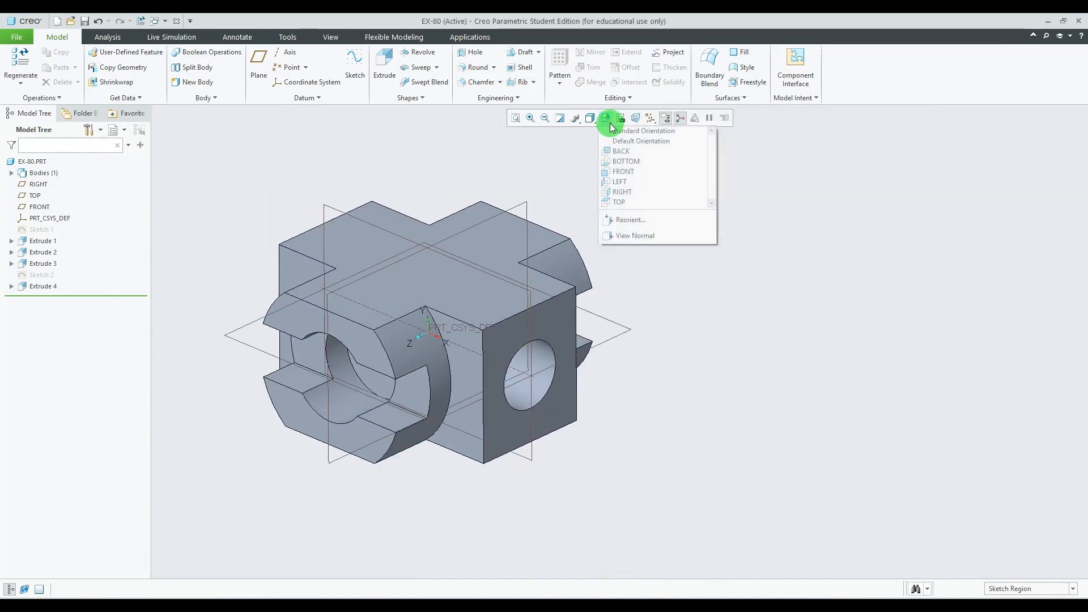
click(636, 141)
click(651, 121)
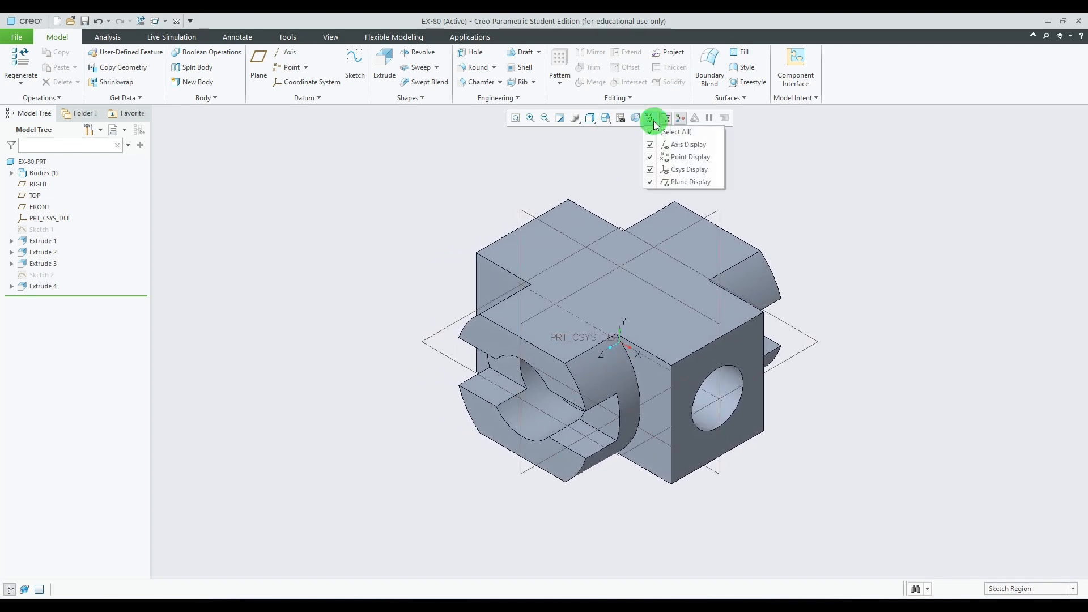
click(659, 131)
click(705, 146)
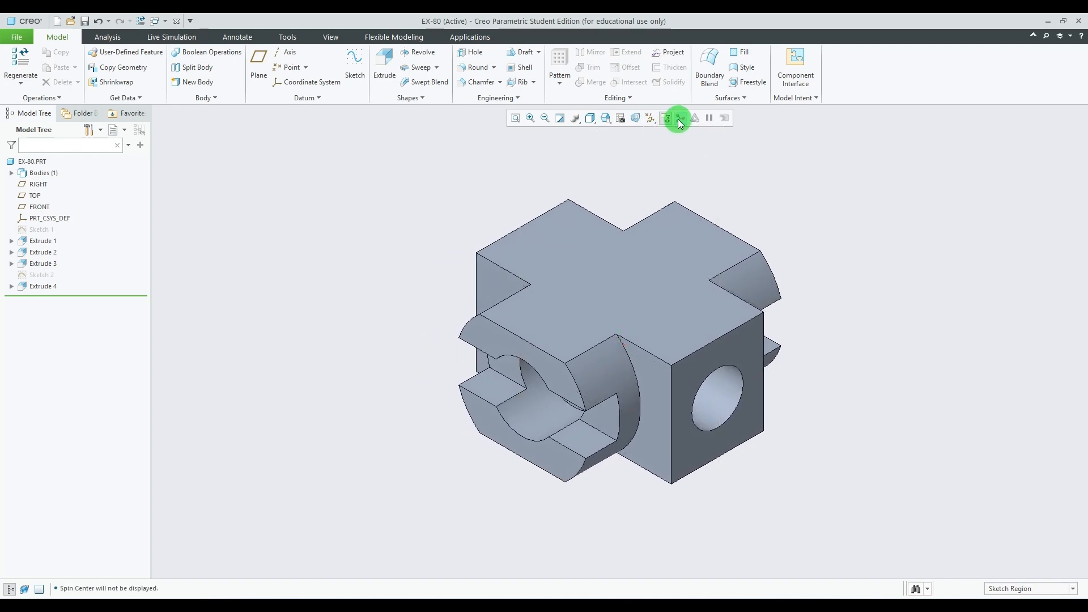
scroll(578, 333, up, 2)
scroll(602, 345, down, 2)
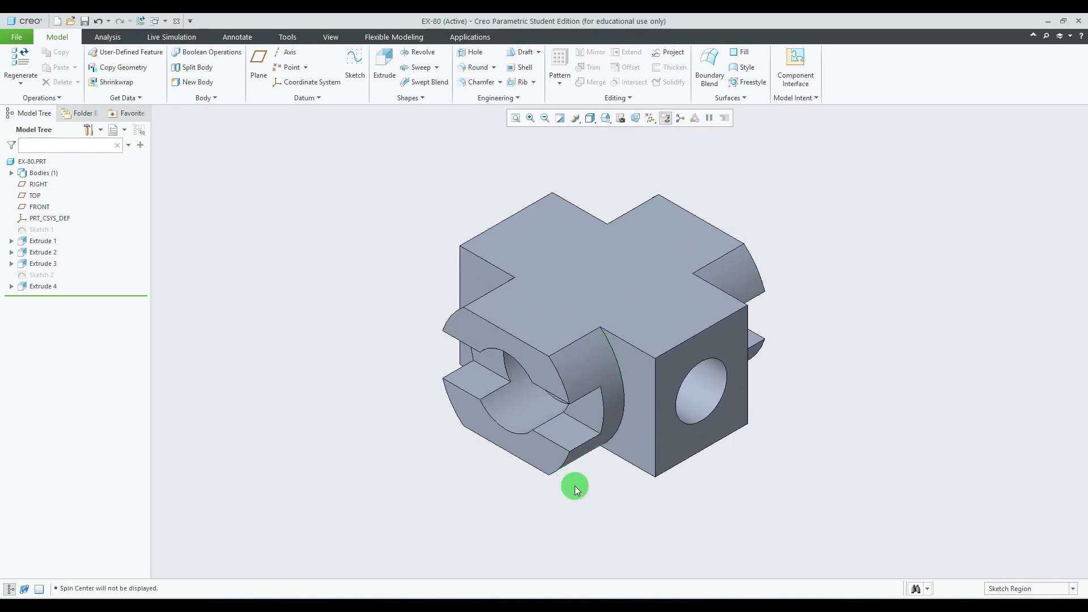